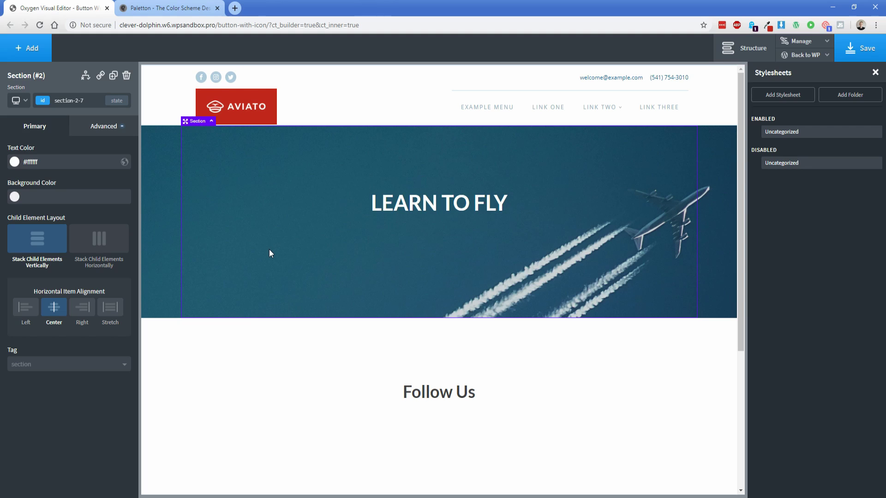
Add a link wrapper below the LEARN TO FLY heading and give it the class fancy-button
left_click(392, 208)
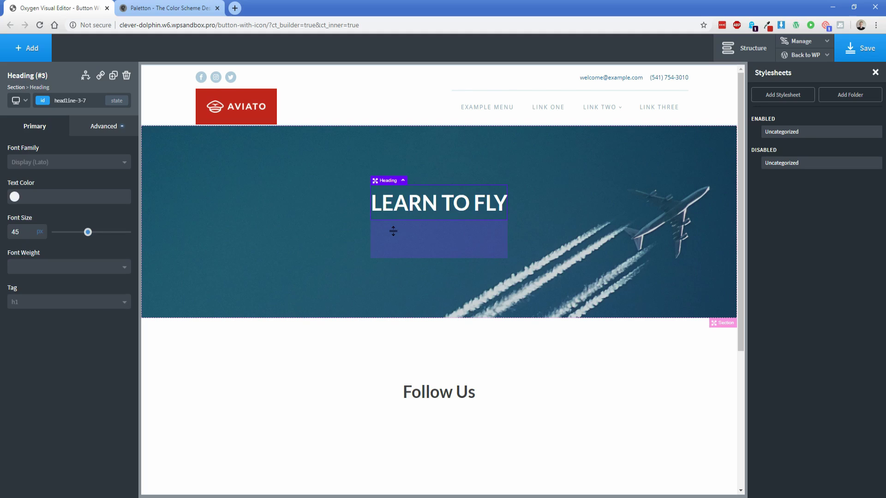
left_click(21, 55)
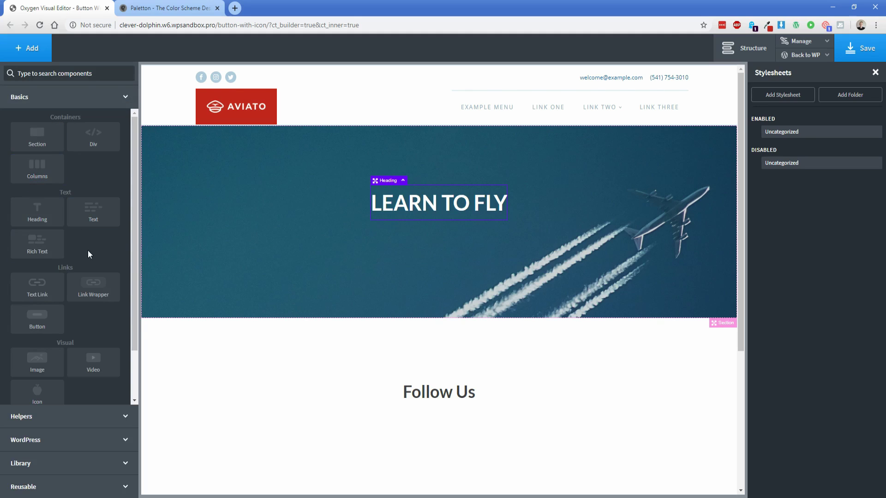
left_click(106, 294)
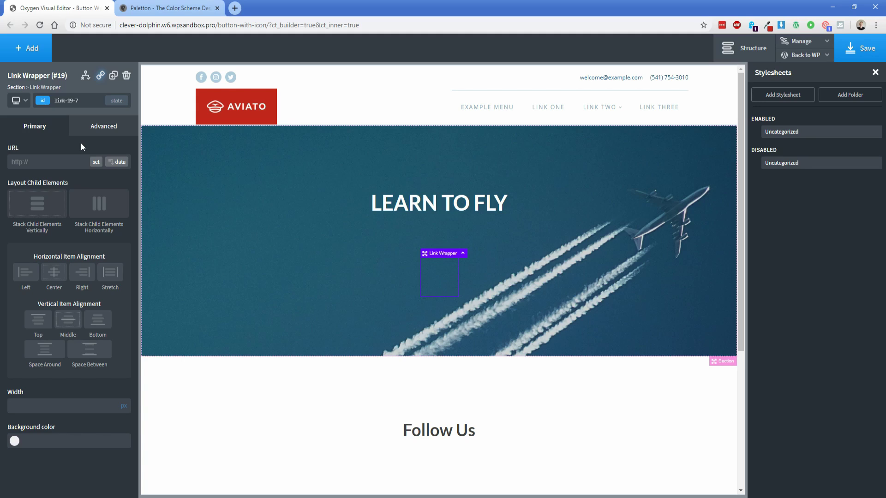
left_click(43, 100)
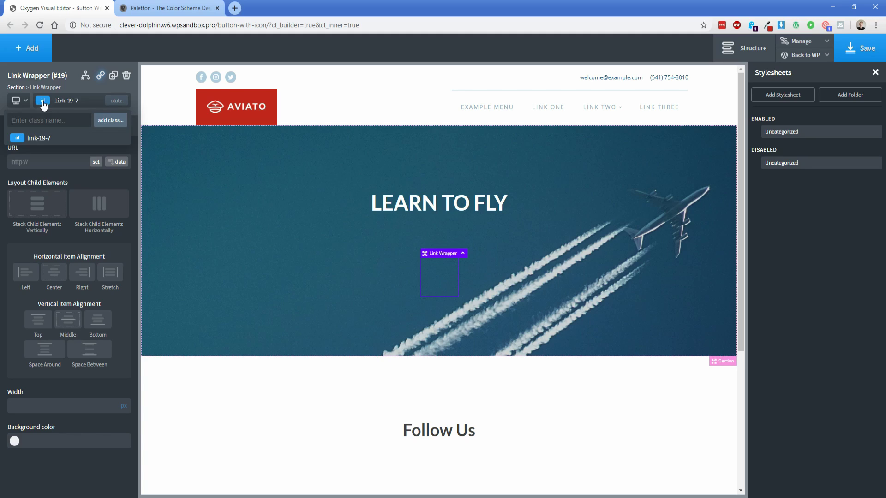
type("fancy-button")
key("Return")
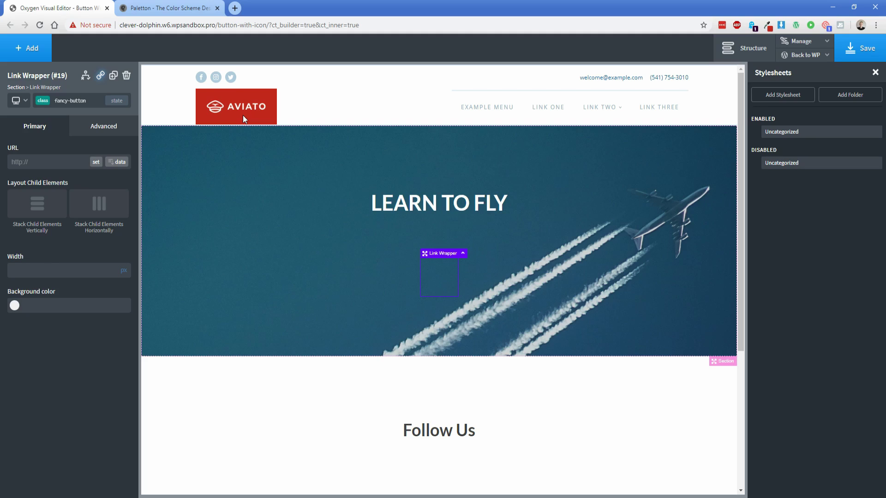
Copy the logo red from the Eye Dropper extension and set the link wrapper's background color to #c0271c
left_click(767, 25)
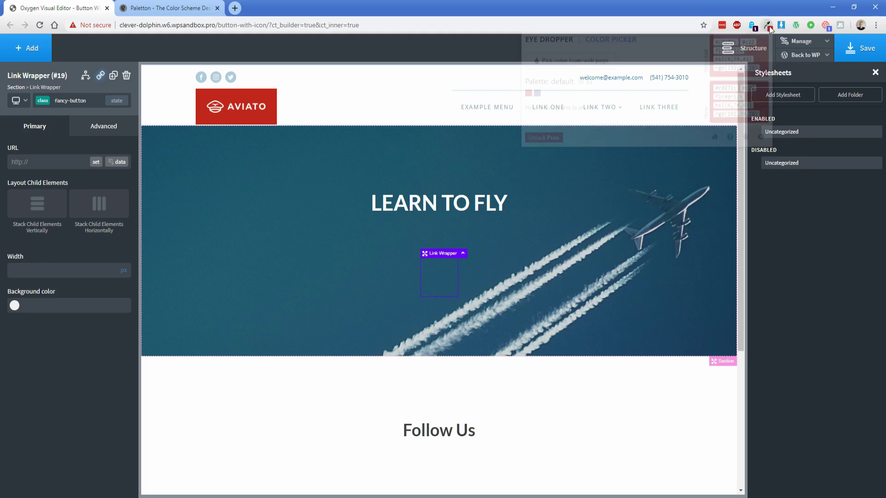
double_click(729, 89)
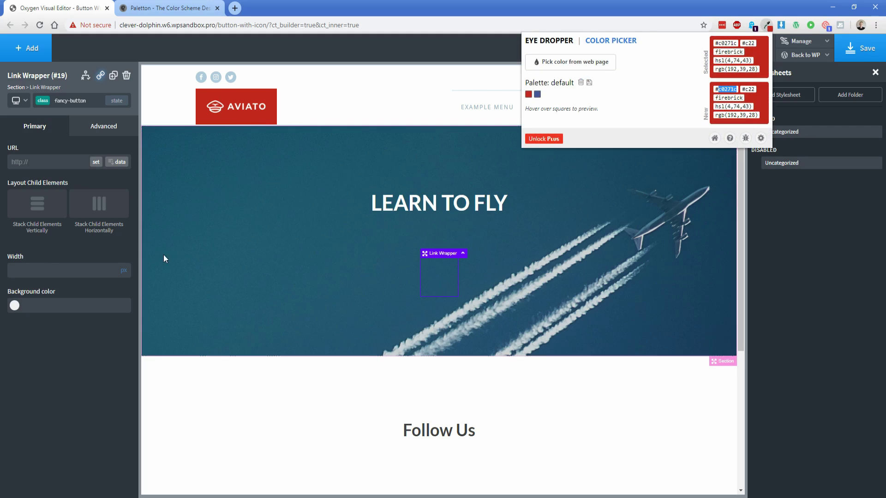
left_click(53, 305)
type("#c0271c")
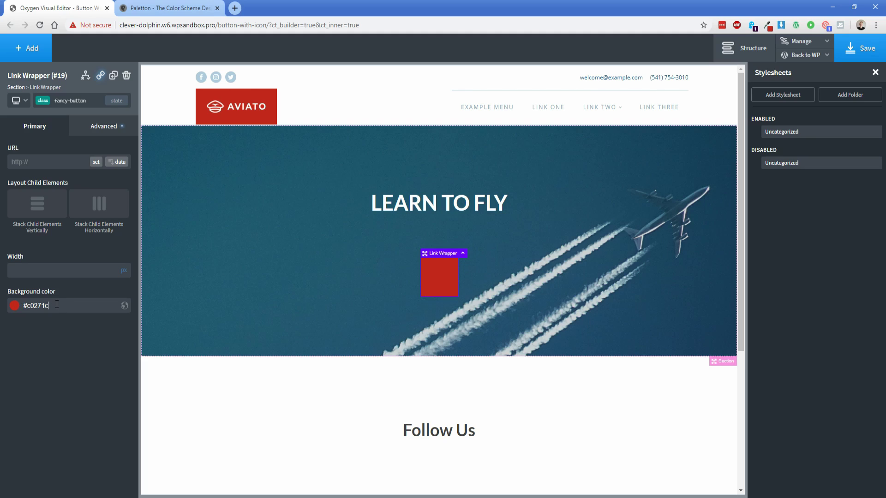
Save the link wrapper's background color as a global color named Fire red in the Global Colors set
left_click(124, 306)
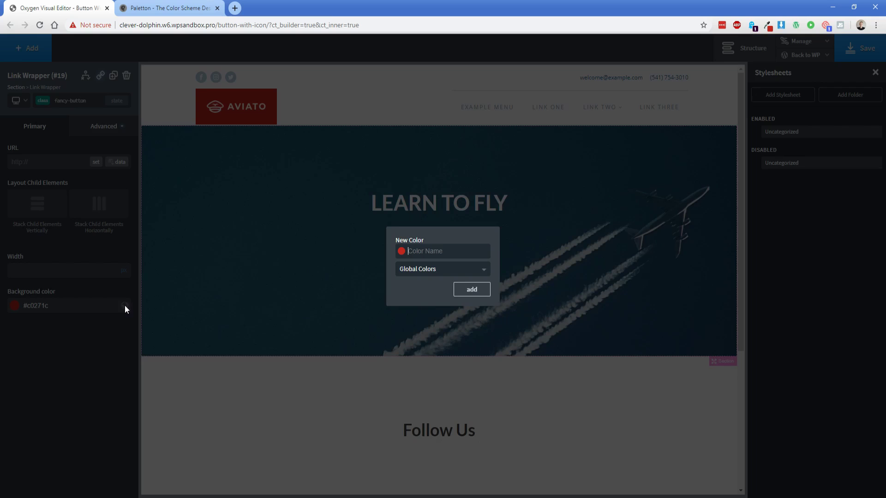
type("Fire red")
key("Return")
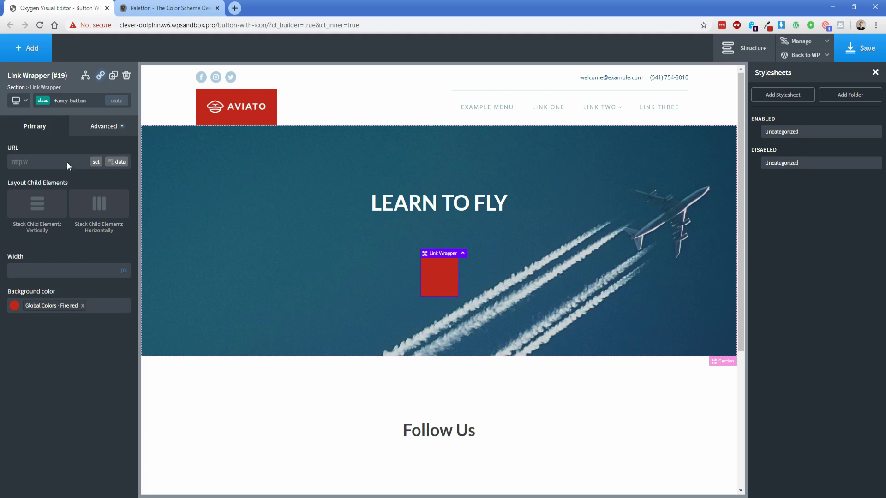
Add an icon inside the link wrapper and set its color to white (#ffffff)
left_click(29, 52)
type("ic")
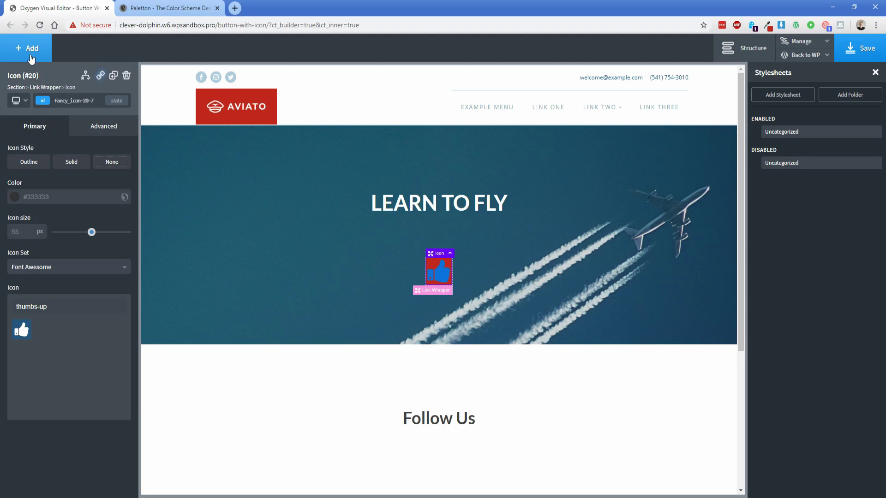
left_click(13, 202)
left_click(25, 225)
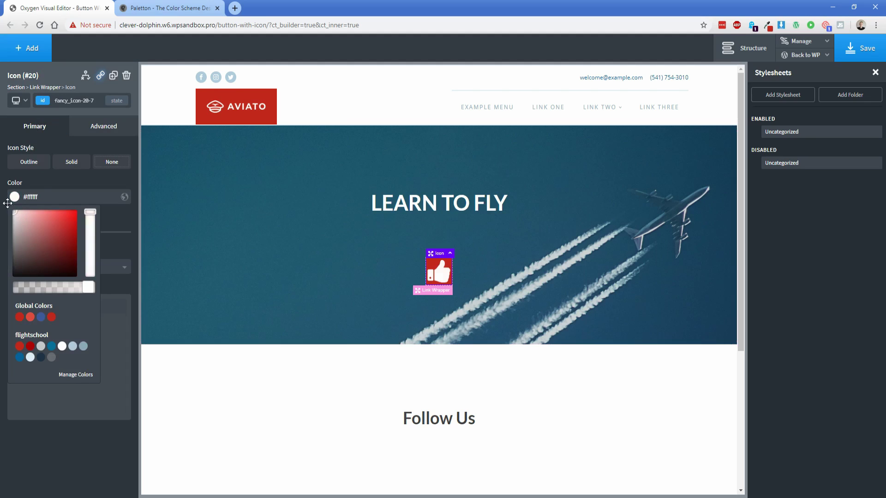
left_click(42, 183)
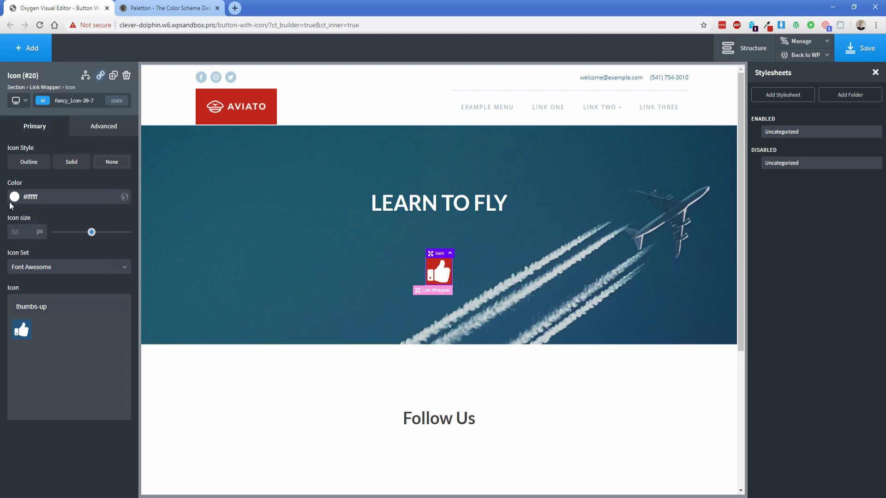
Change the icon to the Font Awesome calendar and set its size to 30 px
triple_click(64, 306)
type("ca")
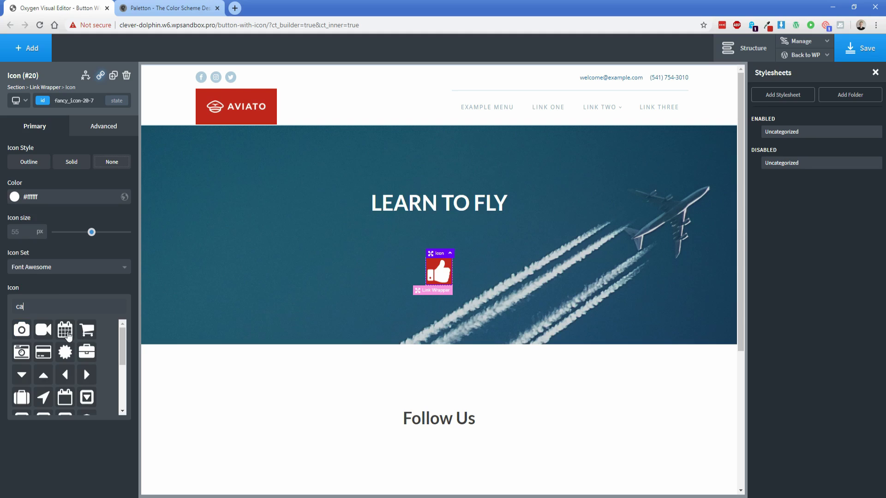
left_click(67, 334)
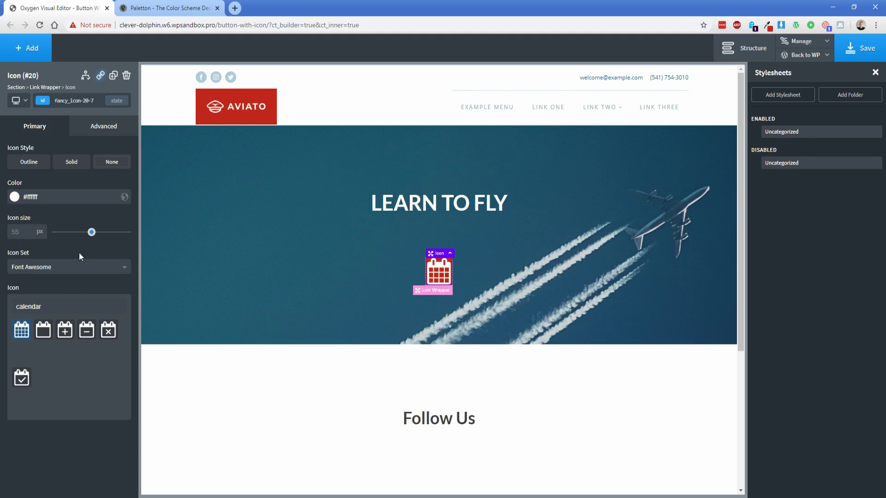
left_click_drag(91, 236, 72, 236)
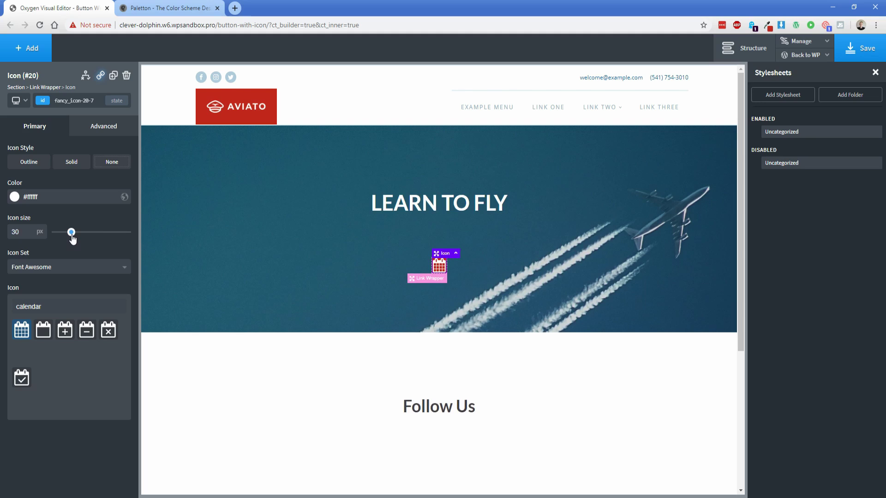
Set the calendar icon's padding to 15 px on all four sides
left_click(95, 131)
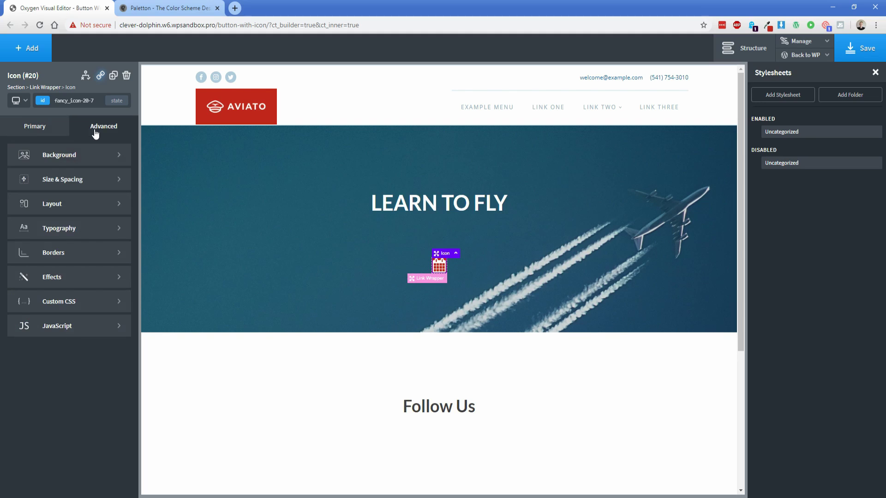
left_click(74, 182)
left_click(36, 182)
type("15")
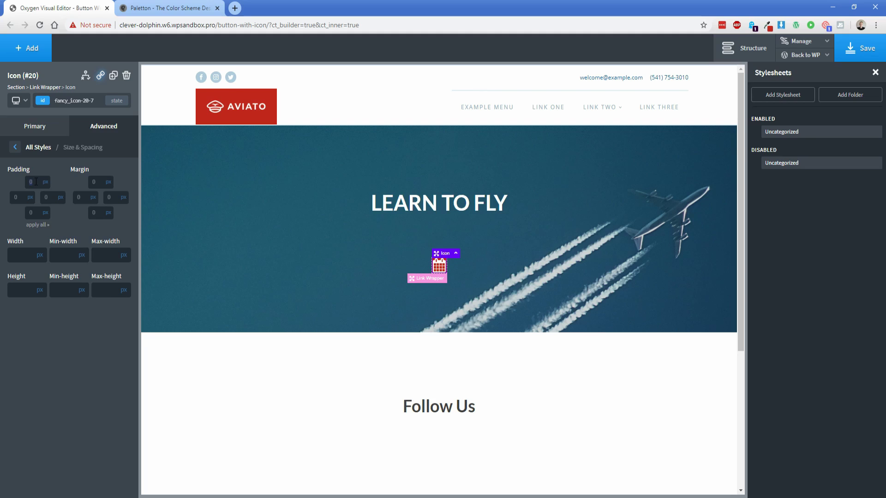
left_click(44, 225)
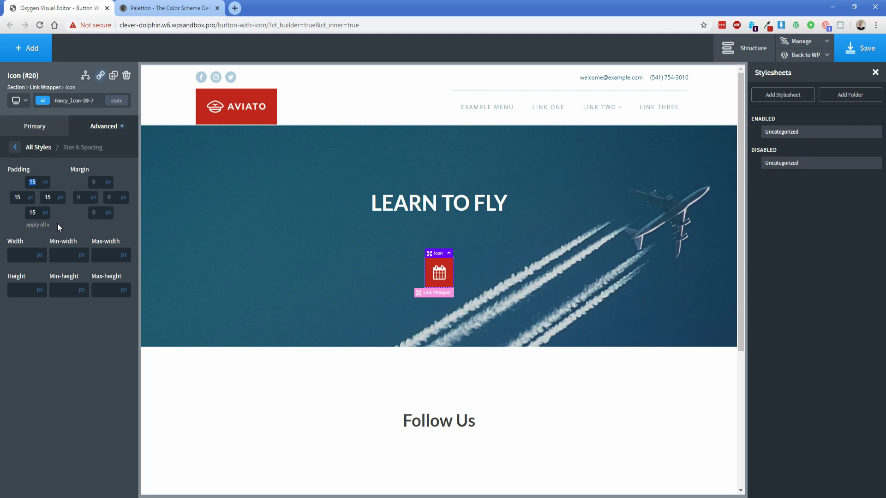
Add a text element inside the link wrapper after the icon and change its text to "Book Now"
left_click(35, 126)
left_click(28, 48)
left_click(94, 210)
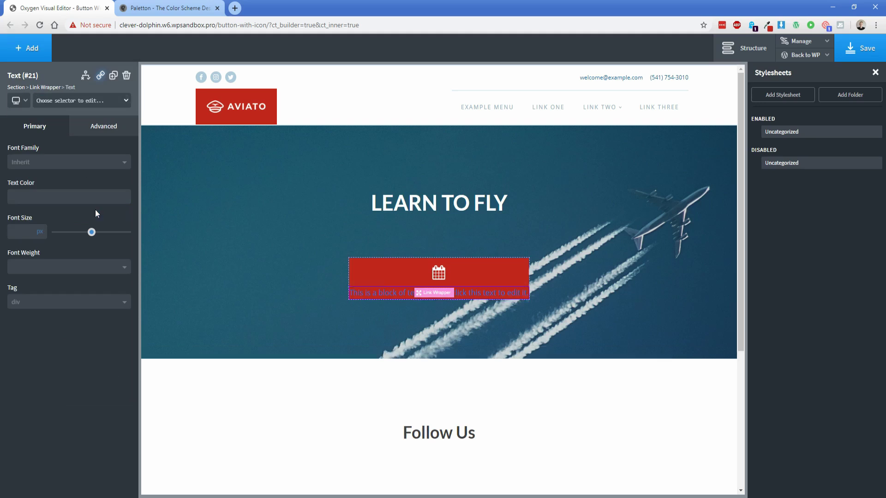
double_click(391, 293)
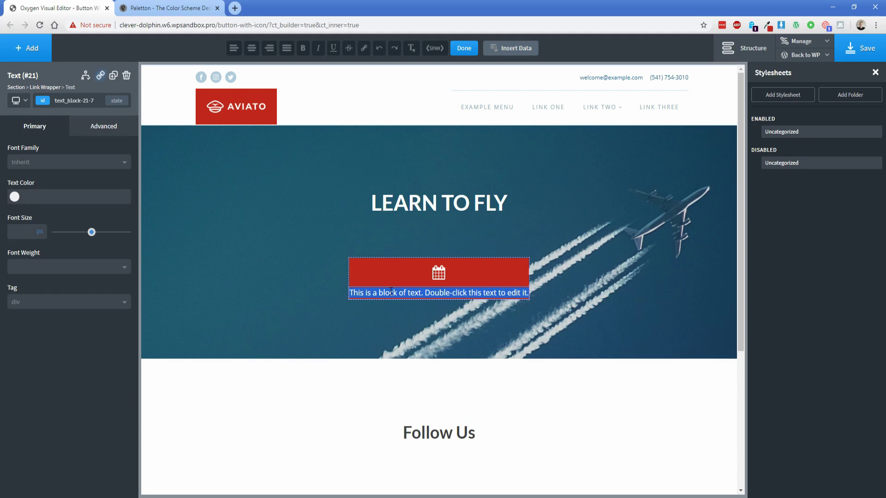
type("Book Now")
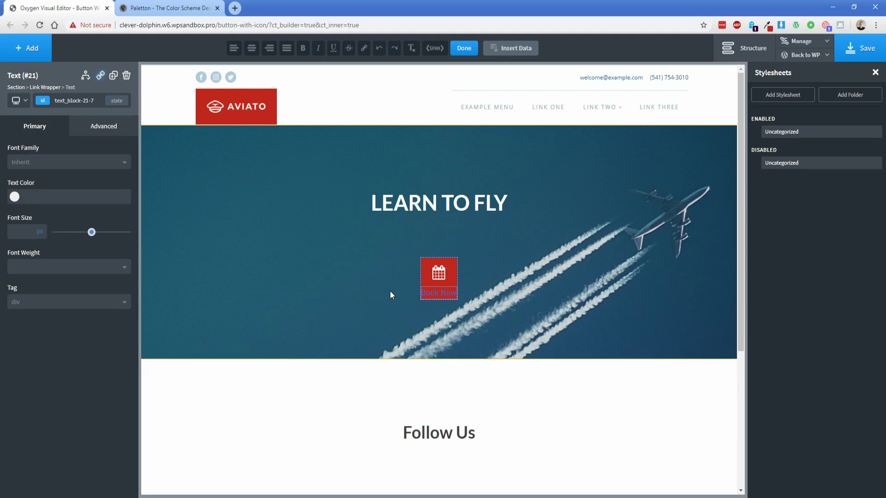
Set the Book Now text color to white (#ffffff) and its font size to 20 px
left_click(14, 196)
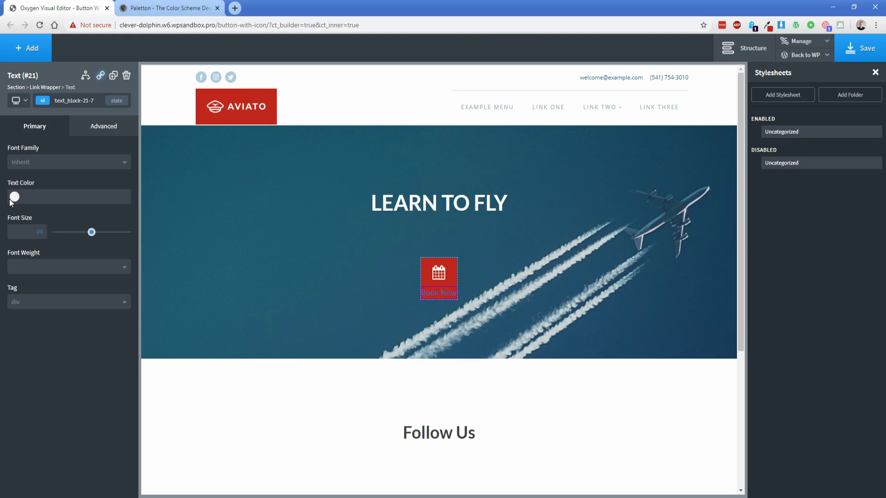
left_click(46, 179)
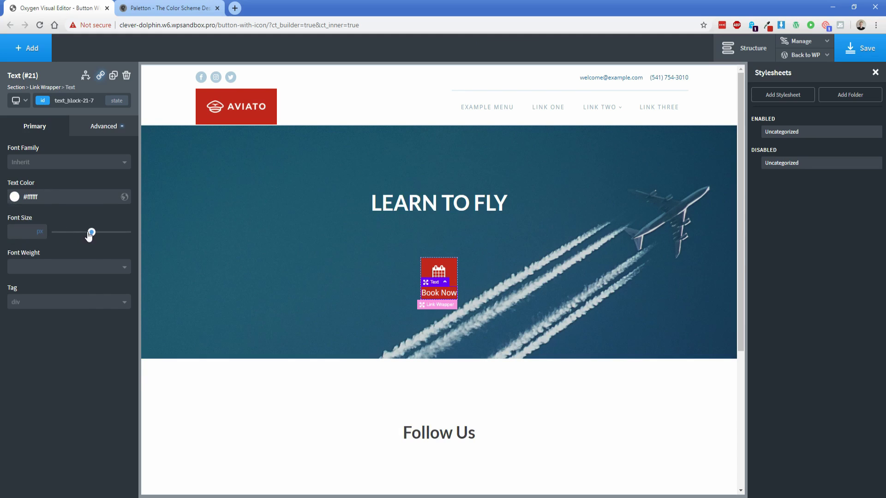
left_click_drag(90, 235, 69, 236)
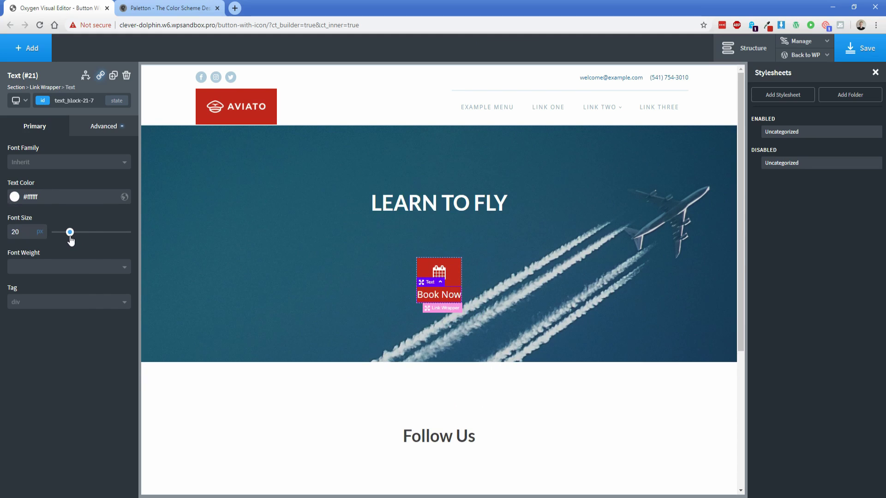
Transform the Book Now text to uppercase and set its font weight to 700
left_click(100, 127)
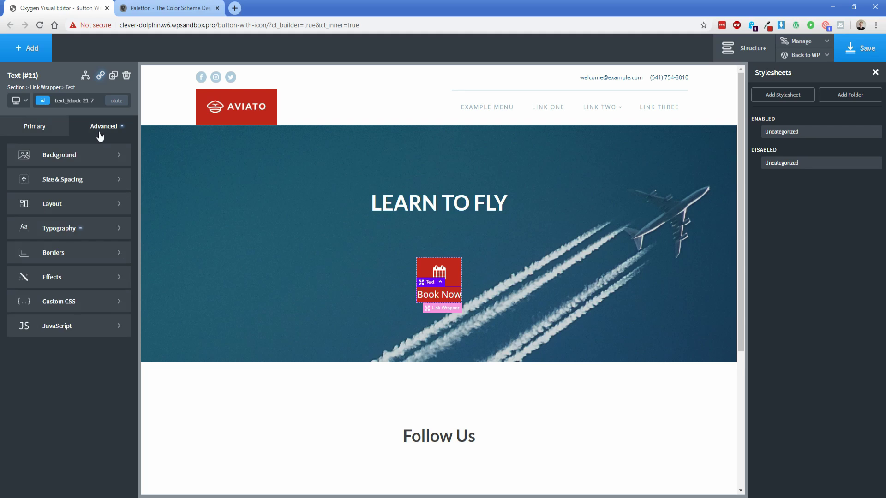
left_click(83, 230)
left_click(80, 396)
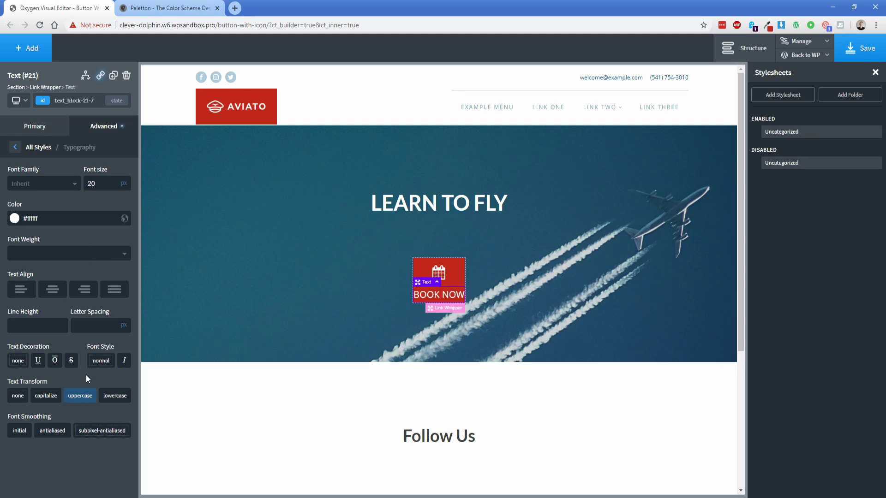
left_click(41, 255)
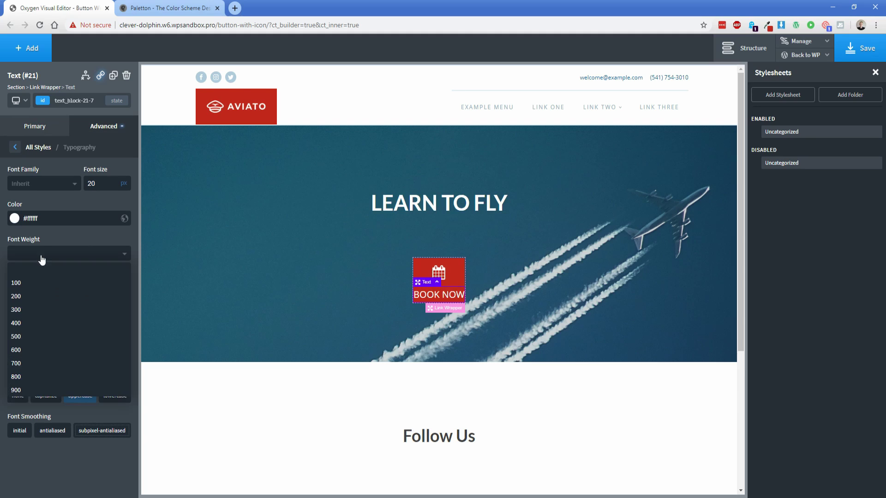
left_click(20, 365)
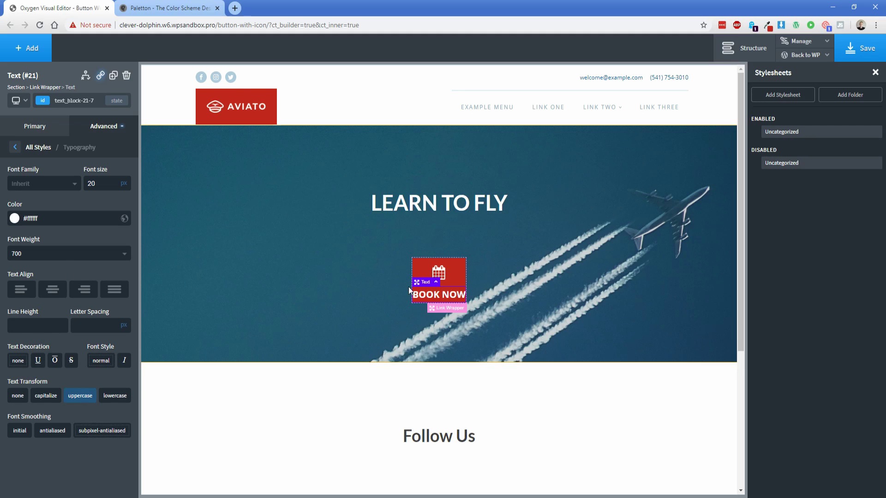
Stack the link wrapper's children horizontally with middle vertical and space-between horizontal alignment, and set the wrapper's width to 350 px
left_click(461, 280)
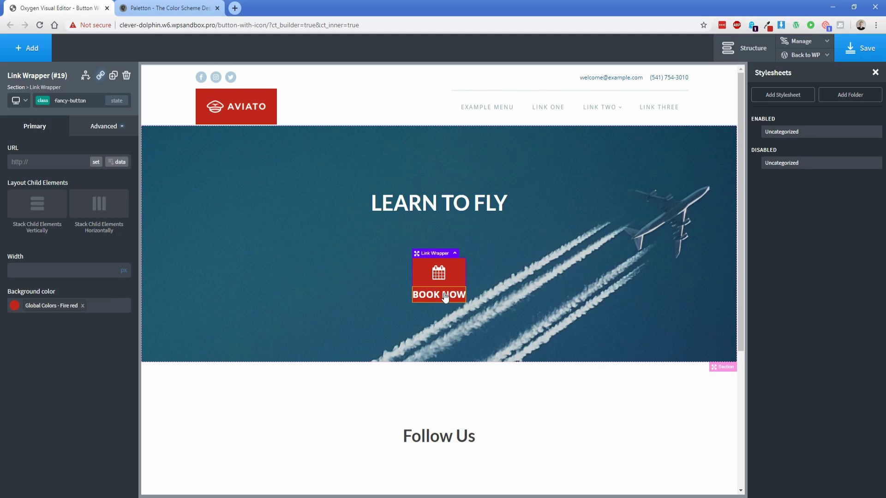
left_click(106, 209)
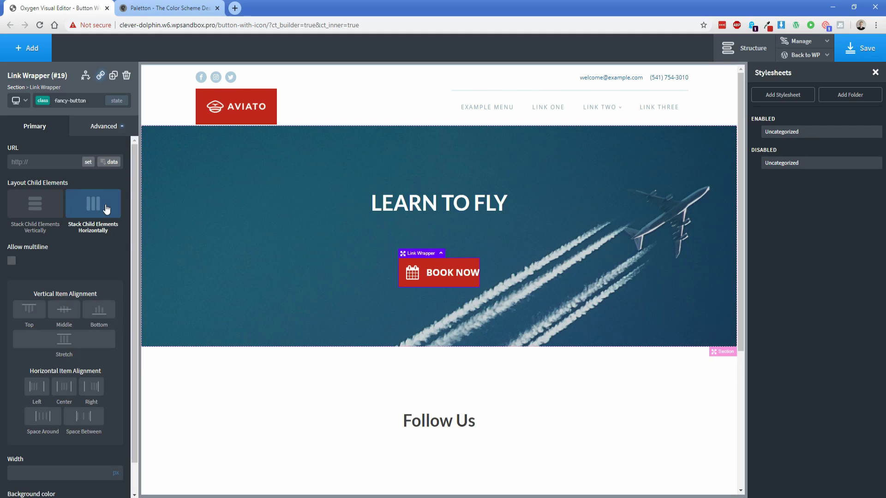
left_click(64, 310)
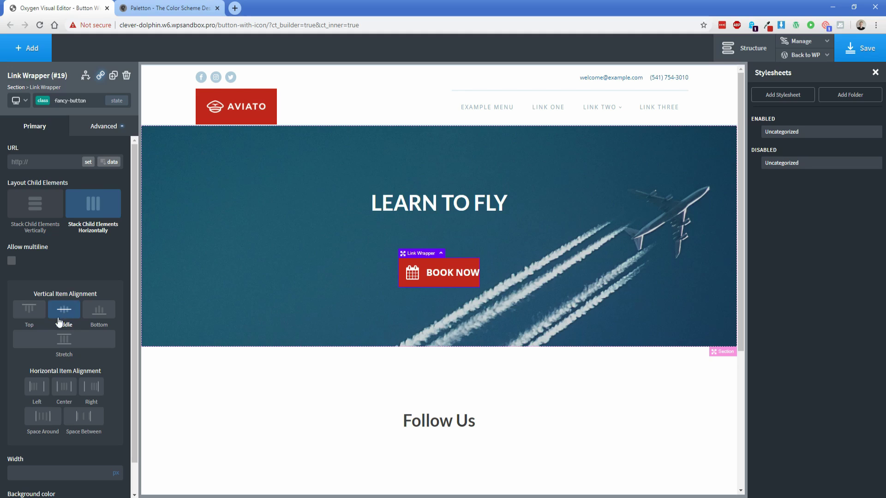
left_click(84, 421)
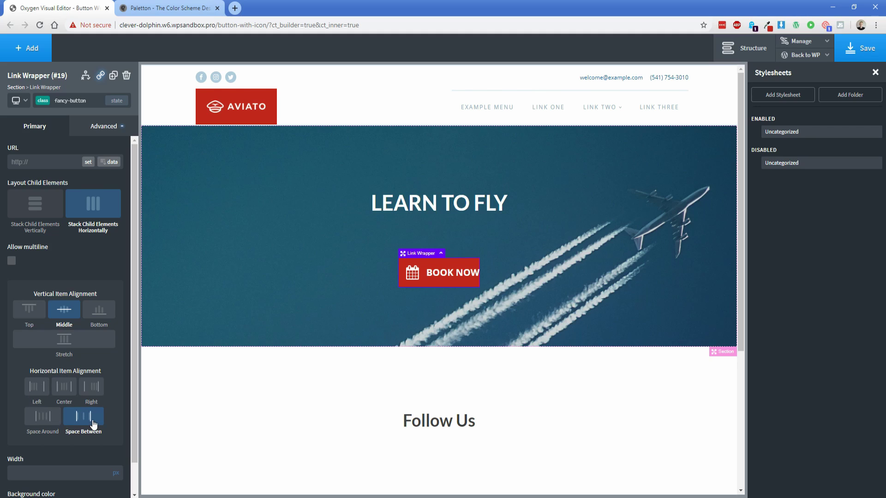
scroll(95, 431, "down", 1)
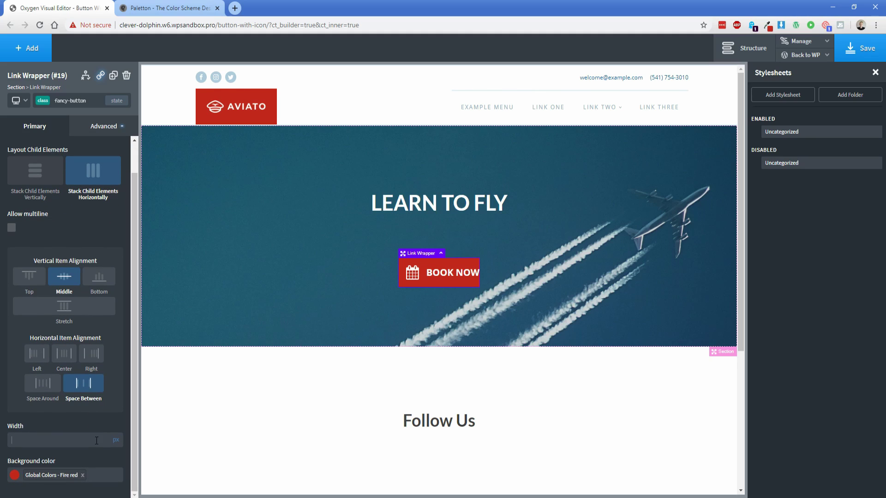
type("350")
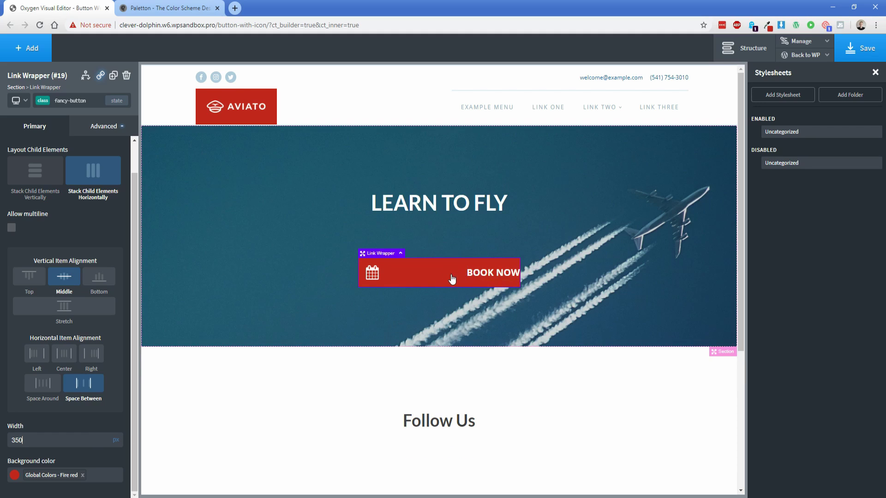
Try center, left and space-around horizontal alignment on the link wrapper's children, and return to space-between
left_click(63, 357)
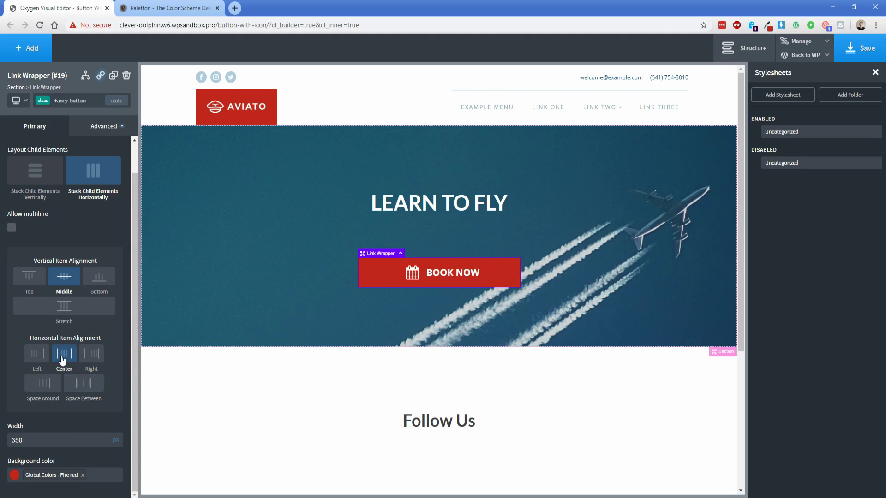
left_click(37, 355)
left_click(81, 386)
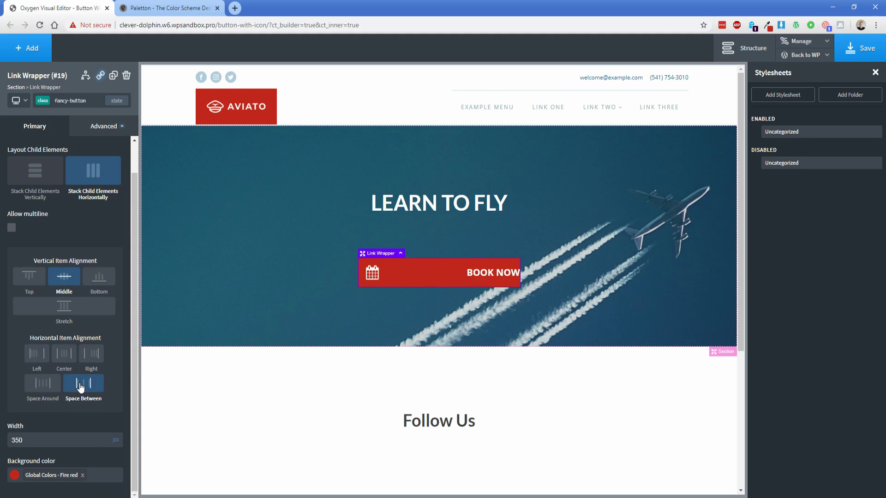
left_click(43, 387)
left_click(83, 391)
Wrap the Book Now text element inside the link wrapper with a div
left_click(748, 49)
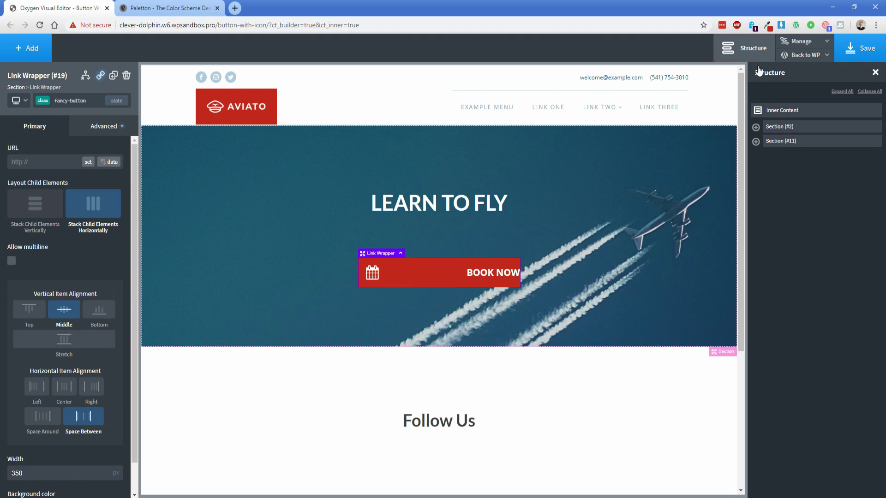
left_click(756, 127)
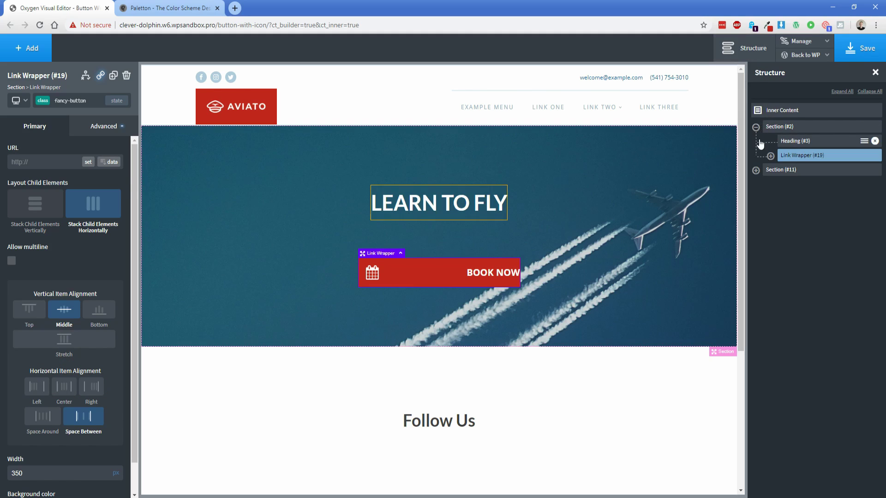
left_click(770, 156)
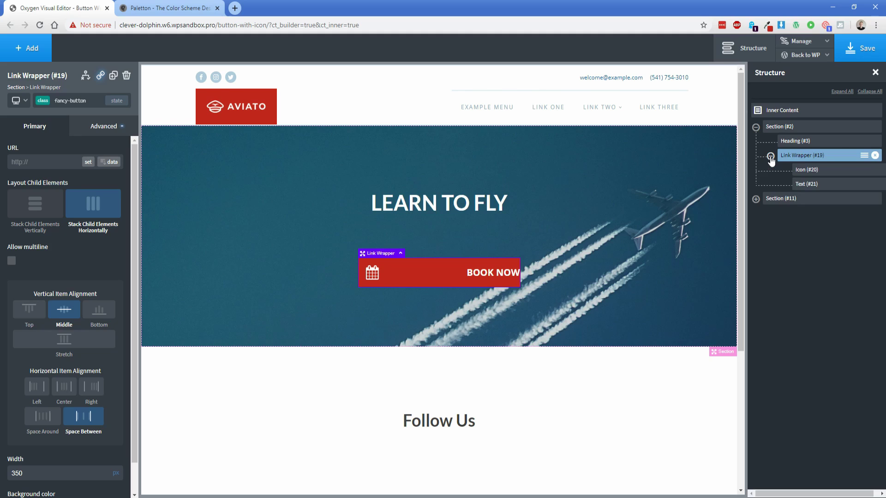
left_click(808, 187)
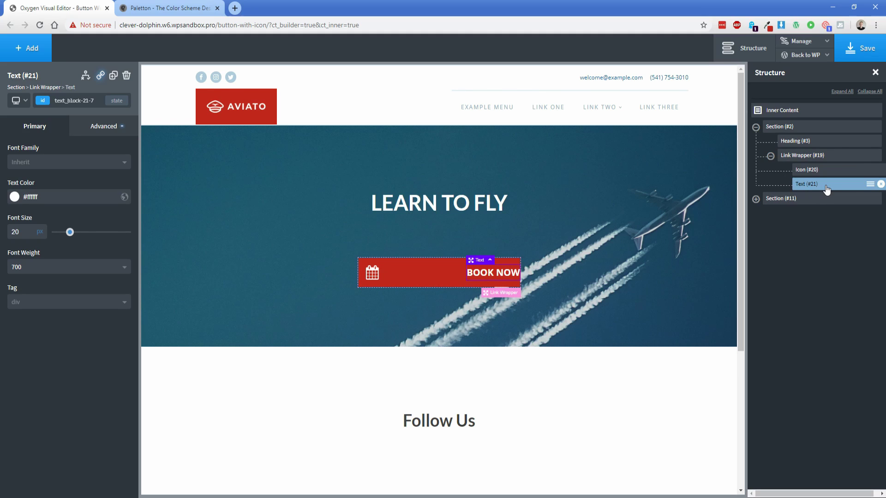
left_click(869, 185)
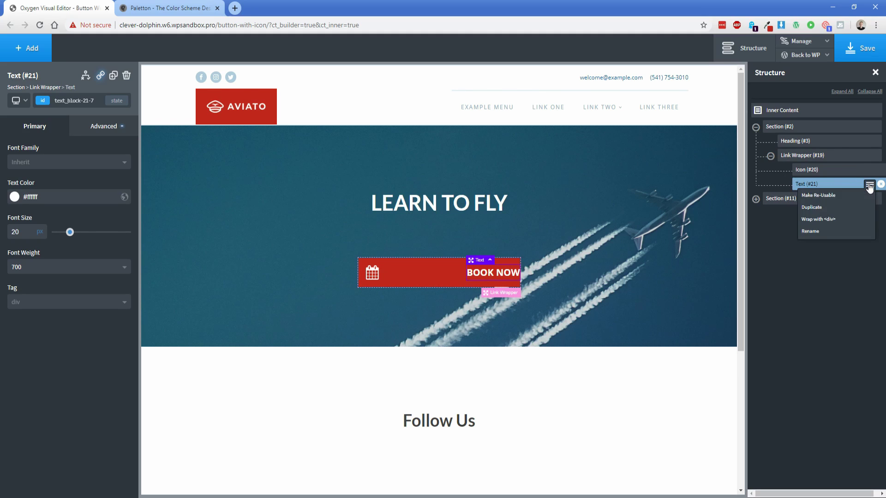
left_click(830, 219)
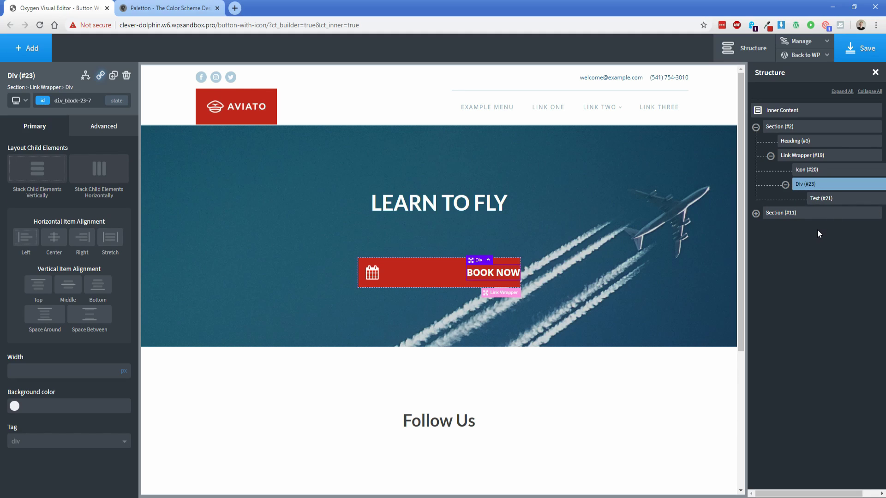
Set the text div's flex grow to 1 and center its items horizontally
left_click(104, 130)
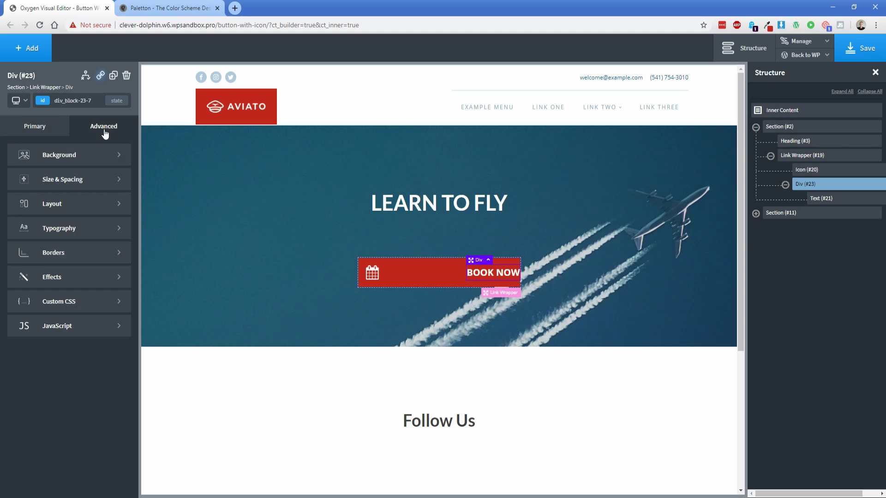
left_click(65, 205)
scroll(67, 314, "down", 5)
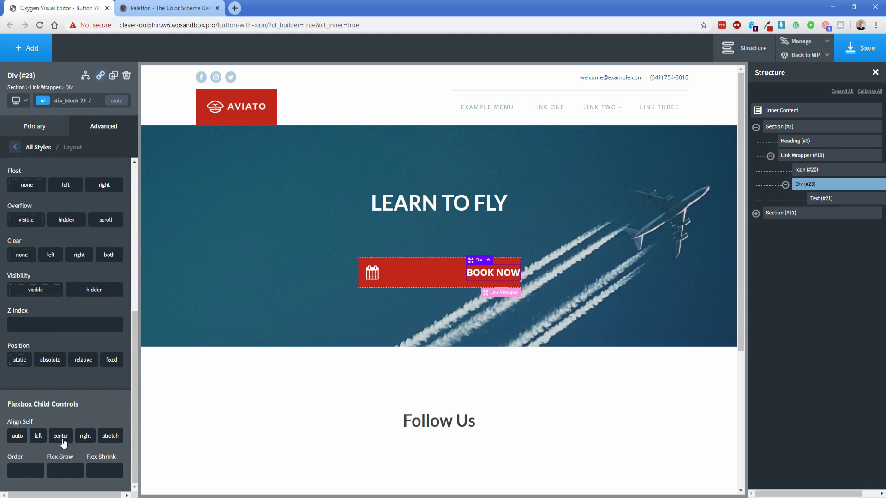
left_click(60, 468)
type("1")
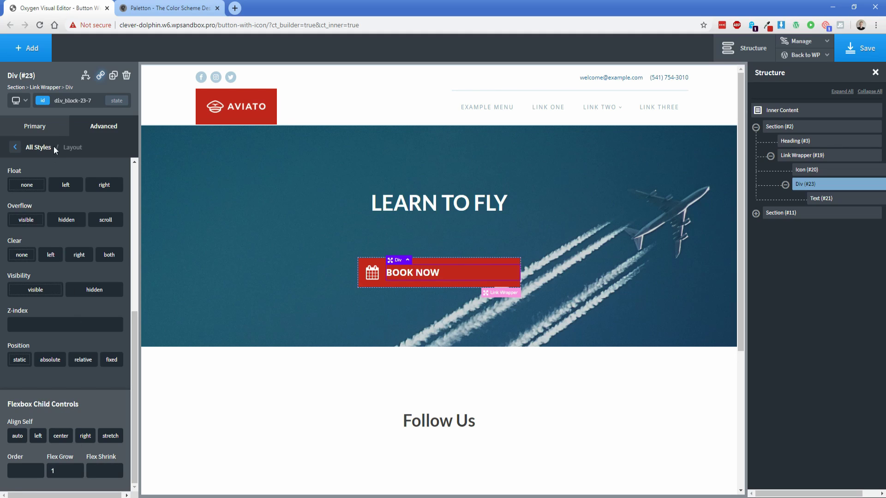
left_click(47, 130)
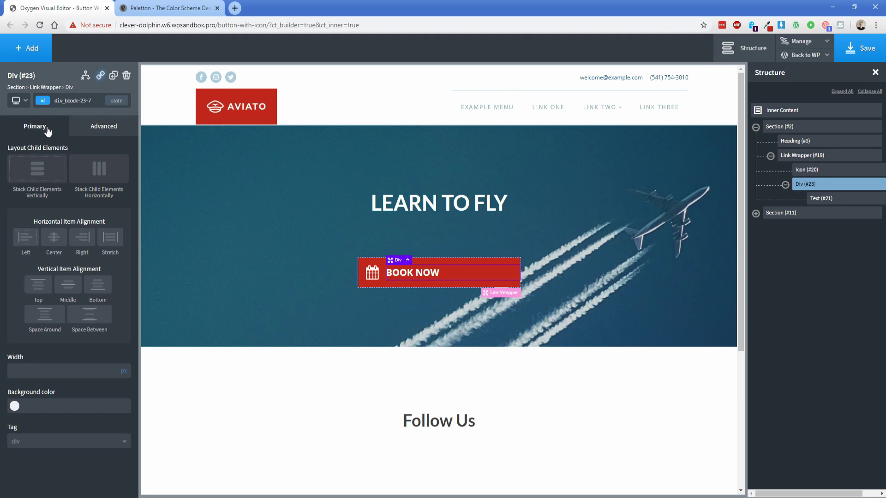
left_click(54, 239)
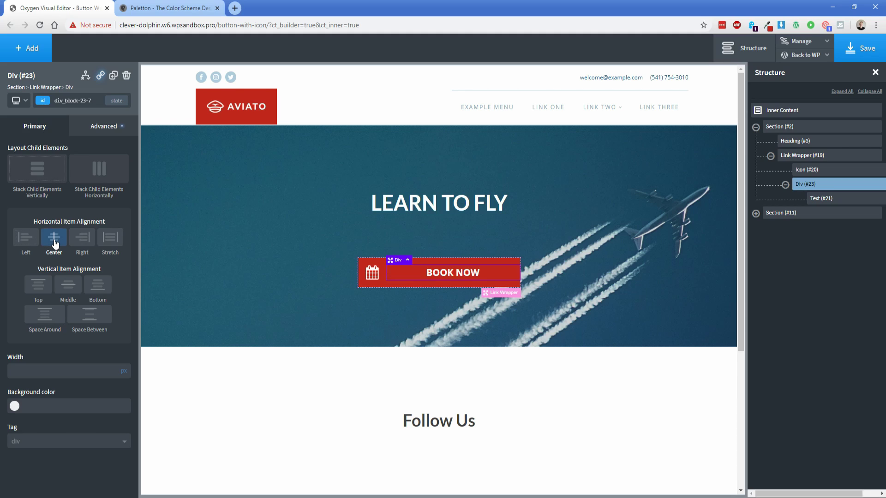
Wrap the calendar icon inside the link wrapper with its own div
left_click(805, 171)
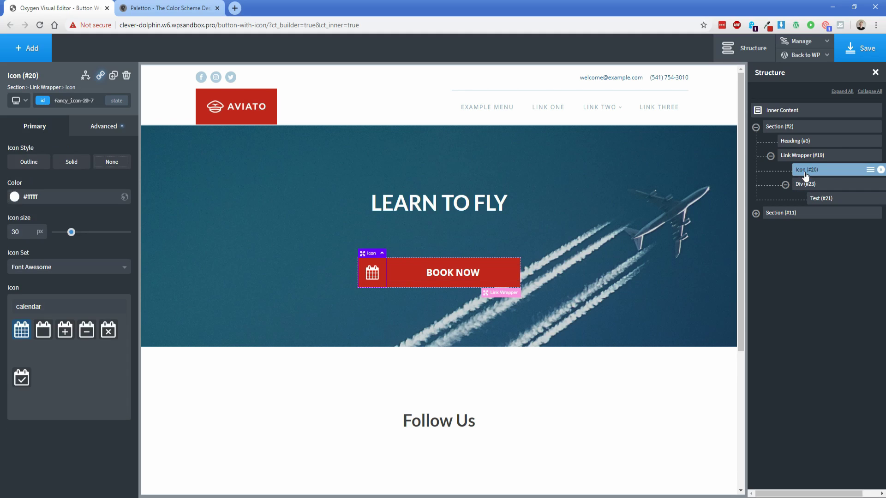
left_click(870, 171)
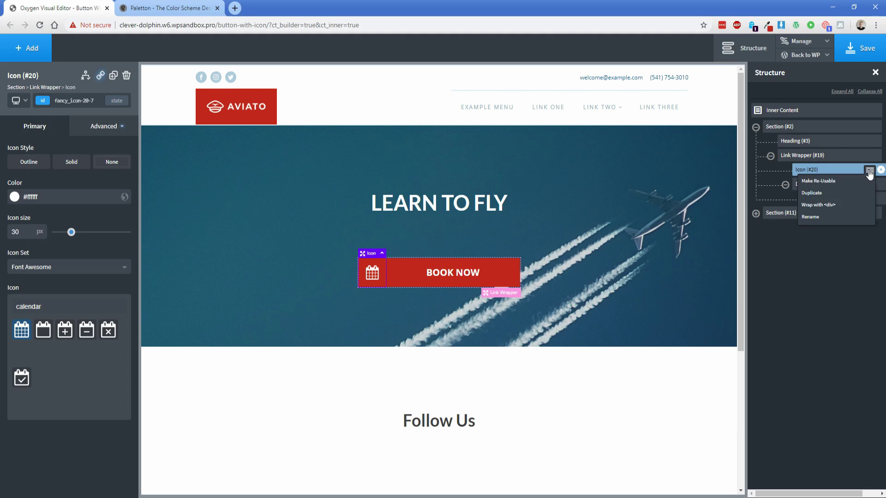
left_click(828, 210)
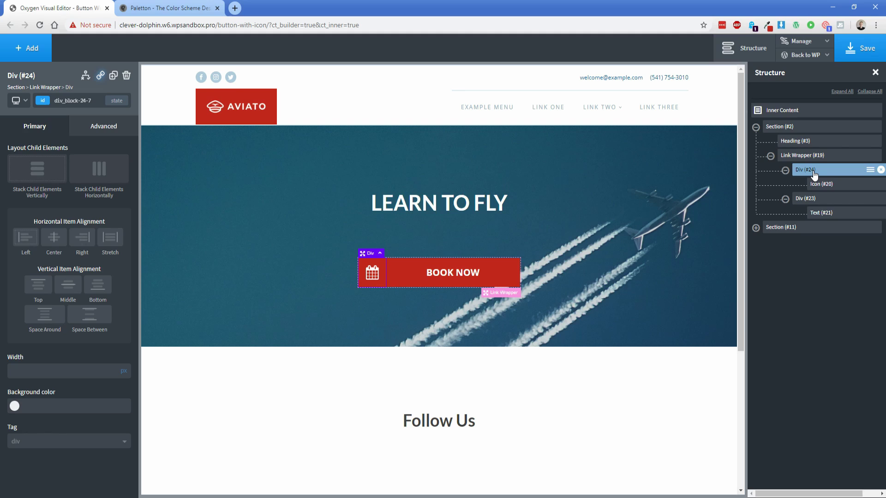
Look up the button red in the eyedropper, switch to Paletton and set the base color to c0271c
left_click(767, 25)
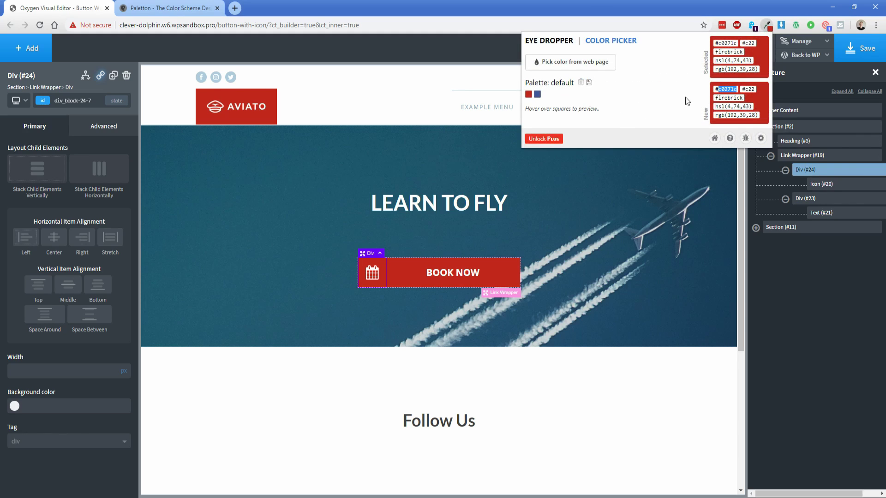
left_click(173, 5)
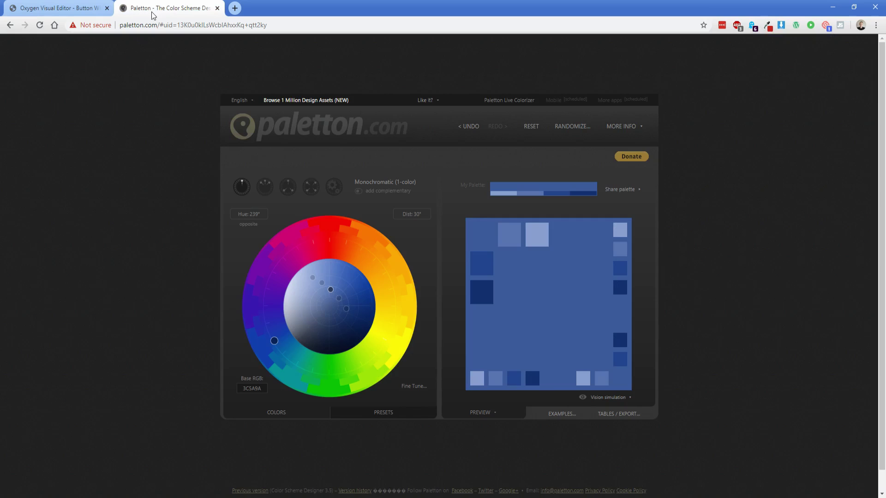
left_click(258, 388)
type("C0281C")
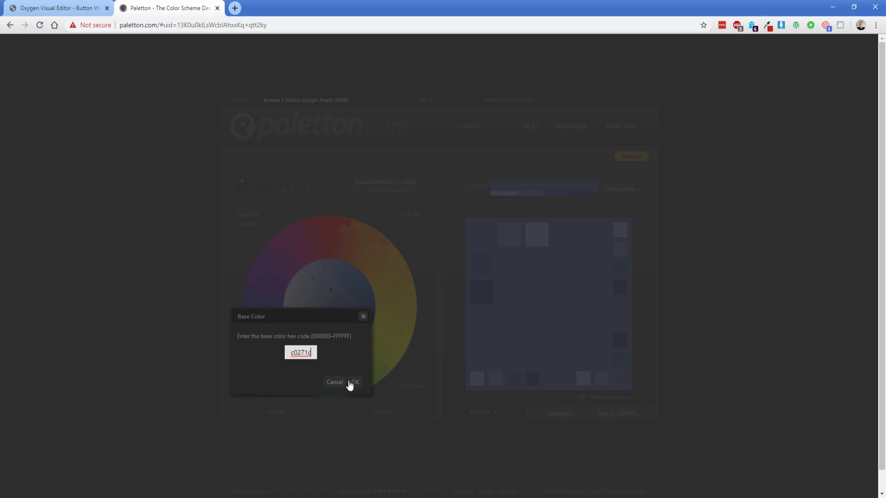
left_click(350, 383)
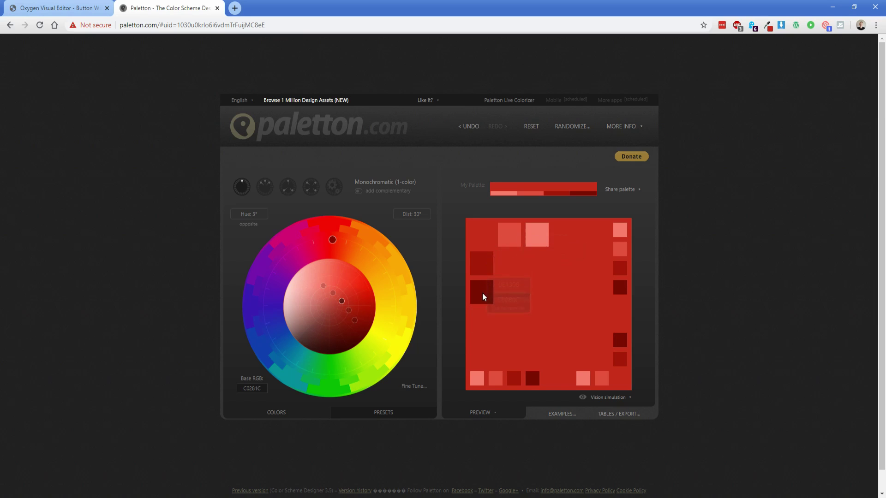
Get the lighter red shade DC4A3F from the palette and set it as the icon div's background color in the Oxygen editor
left_click(514, 240)
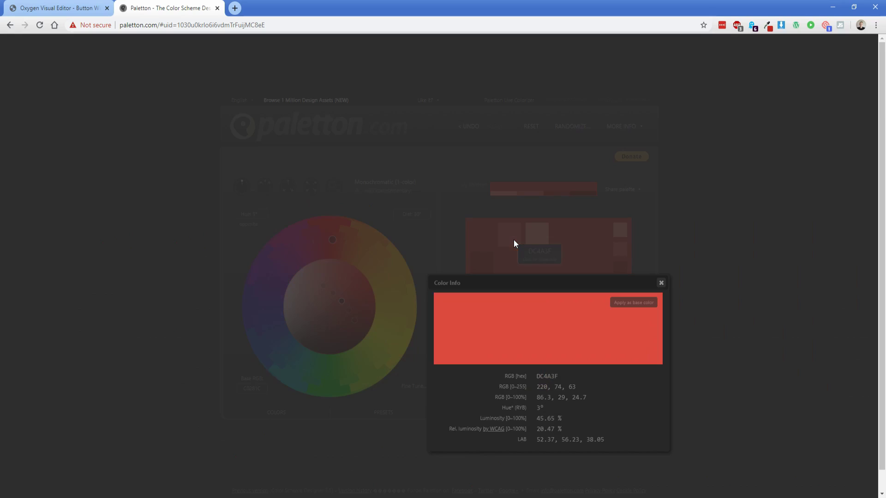
left_click(111, 5)
left_click(22, 407)
type("DC4A3F")
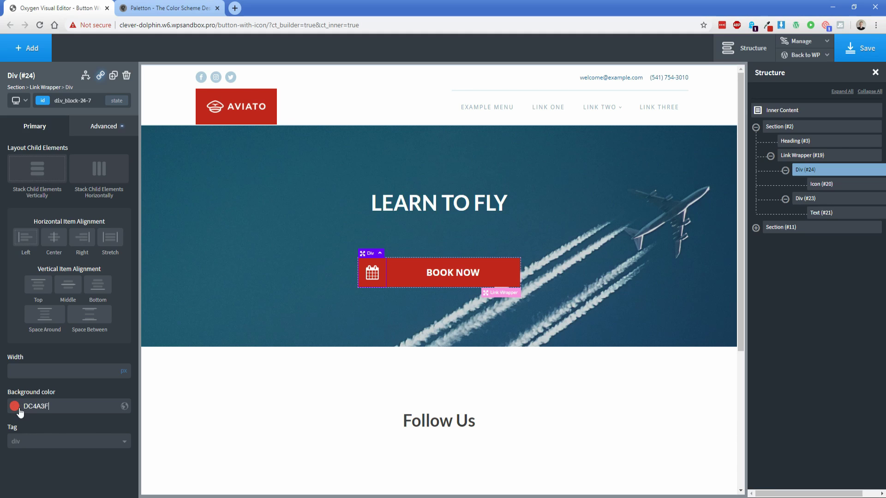
left_click(18, 406)
left_click(19, 407)
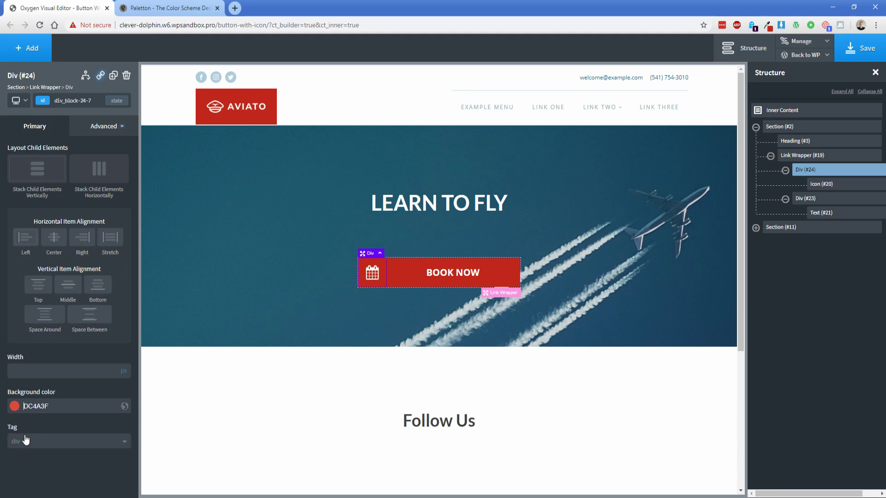
Save the icon div's background color to the Global Colors set under the name "Brighter red"
left_click(124, 406)
type("Bright")
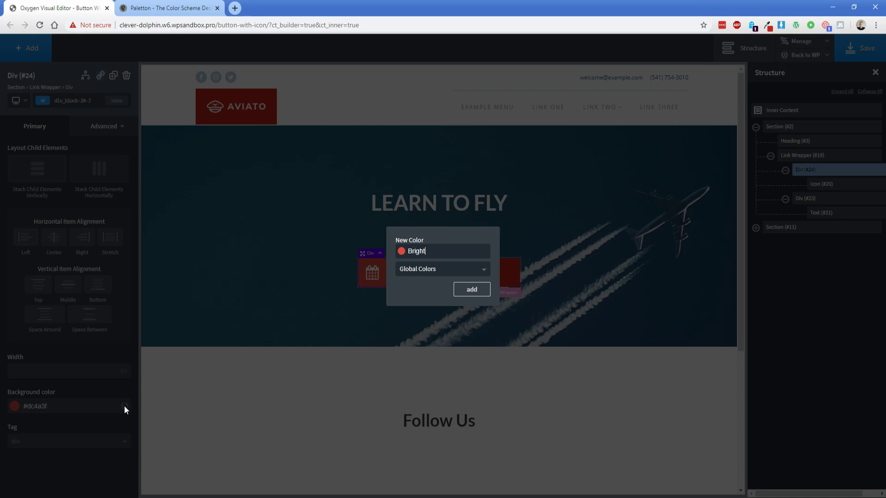
type("er red")
key("Return")
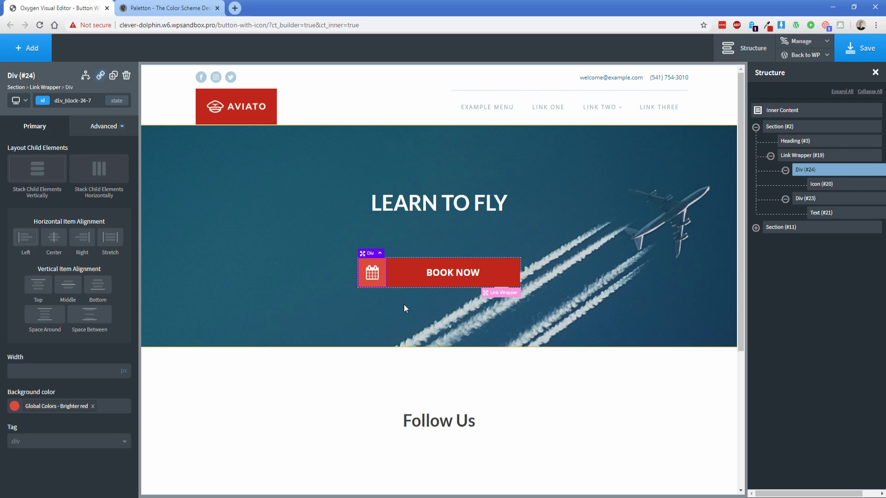
Set the link wrapper's background color in its hover state to the global color Brighter red
left_click(800, 157)
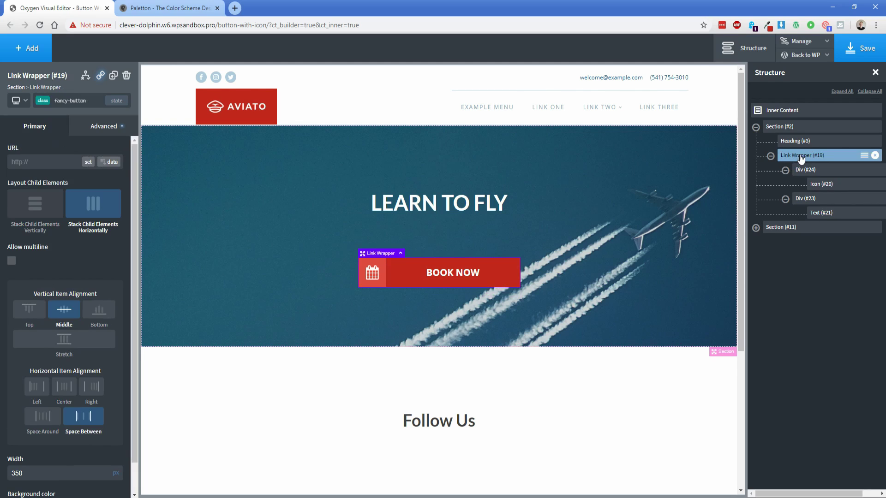
left_click(117, 102)
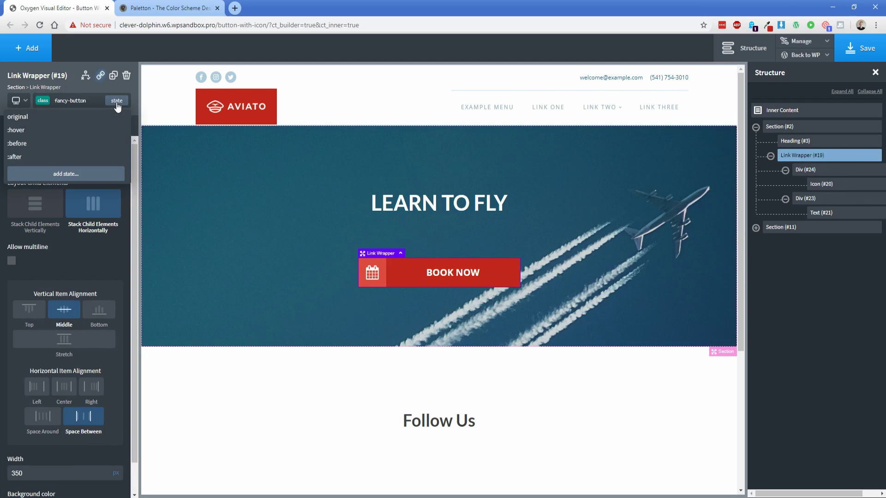
left_click(81, 133)
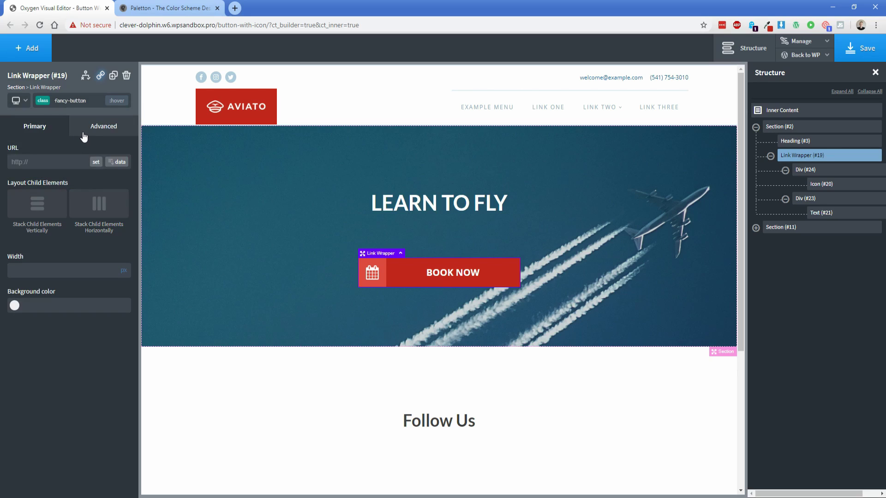
left_click(15, 305)
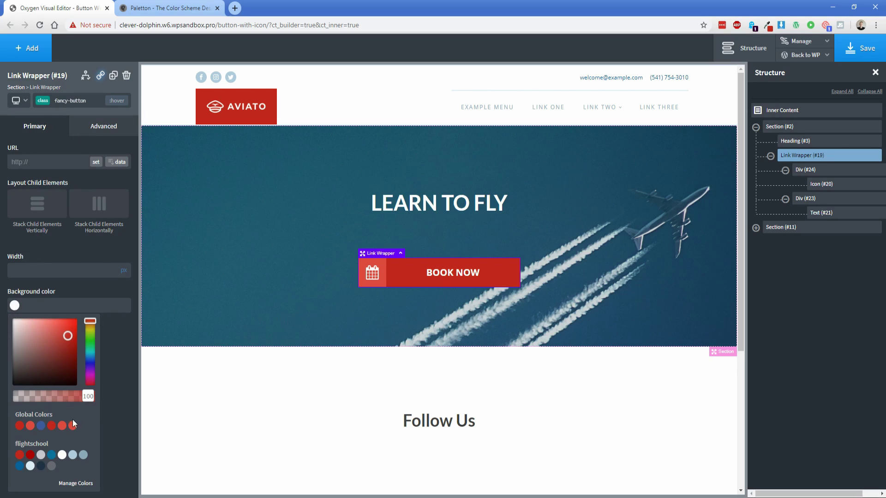
left_click(73, 425)
left_click(70, 290)
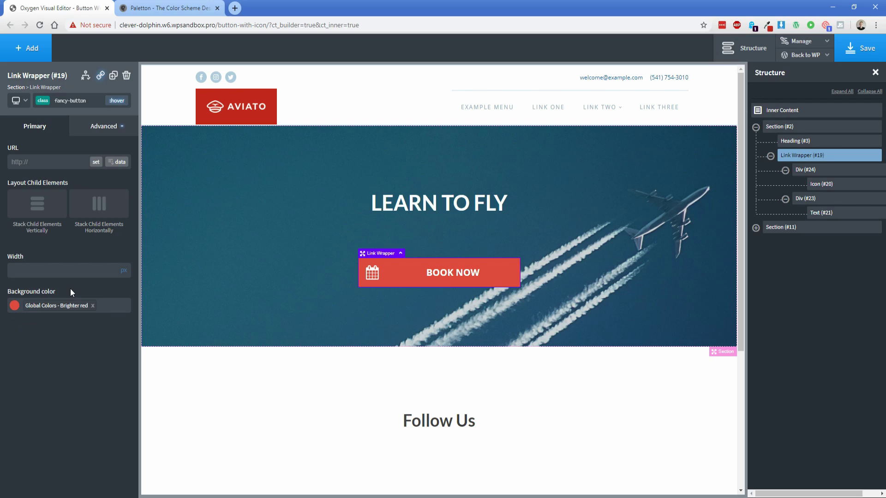
Return the fancy-button class to its original state and give it a 0.2 sec transition with ease-in-out timing
left_click(117, 100)
left_click(79, 122)
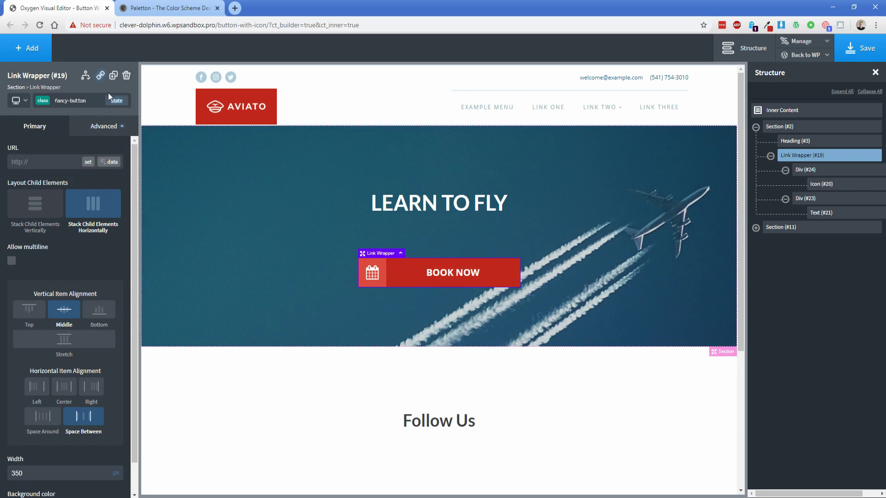
left_click(107, 132)
left_click(70, 281)
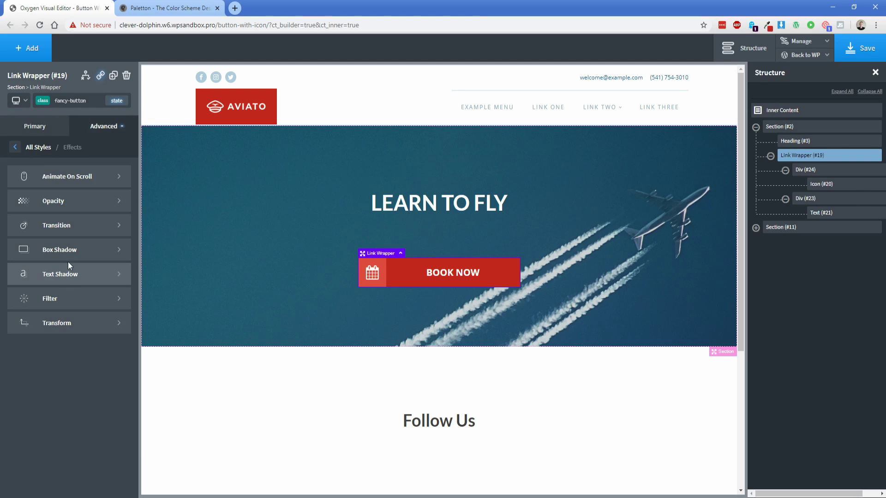
left_click(72, 232)
left_click_drag(92, 185, 70, 185)
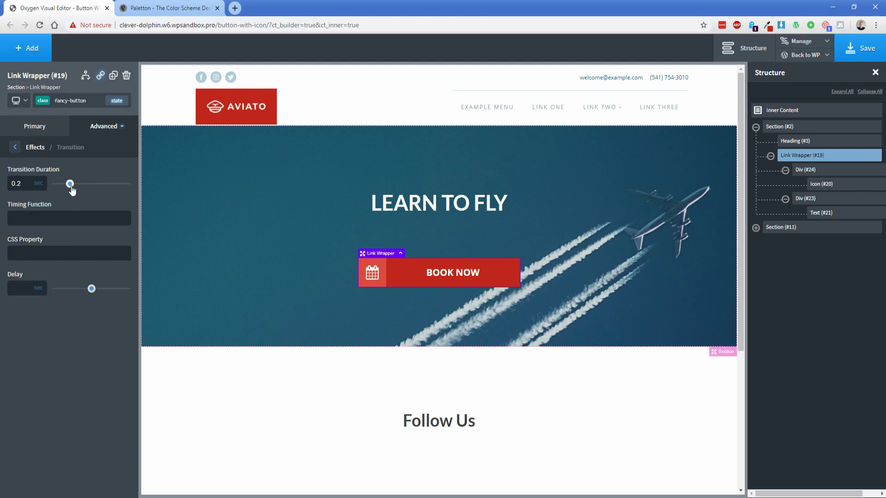
left_click(73, 219)
type("ease-in-out")
key("Tab")
Set the border radius of the link wrapper's fancy-button class to 15 px
left_click(15, 147)
left_click(15, 147)
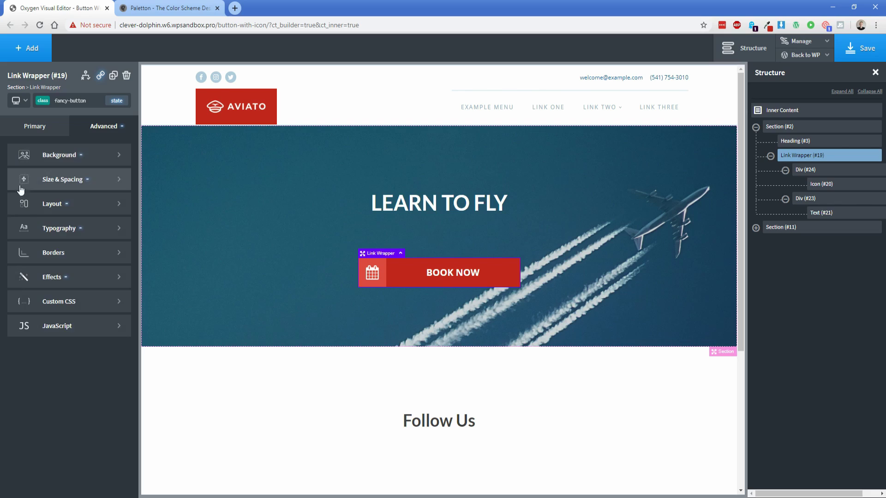
left_click(49, 253)
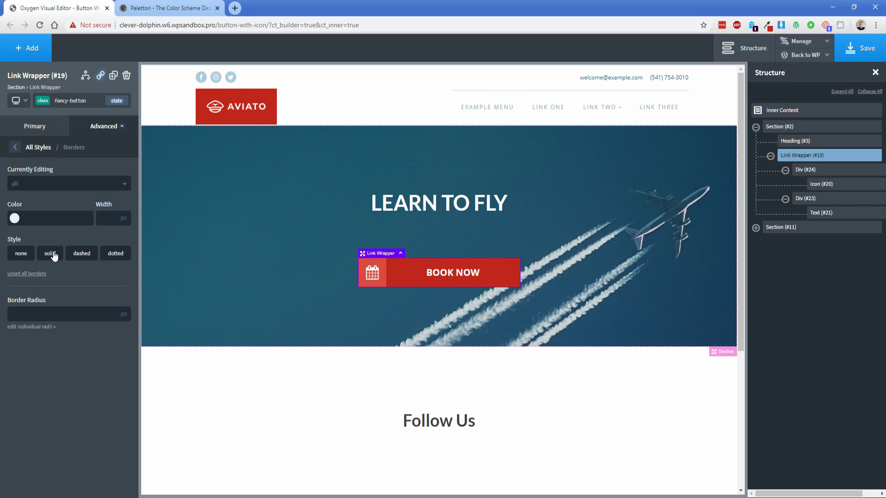
left_click(57, 309)
type("15")
Round the icon div's top-left and bottom-left corners individually with a 15 px border radius
left_click(800, 170)
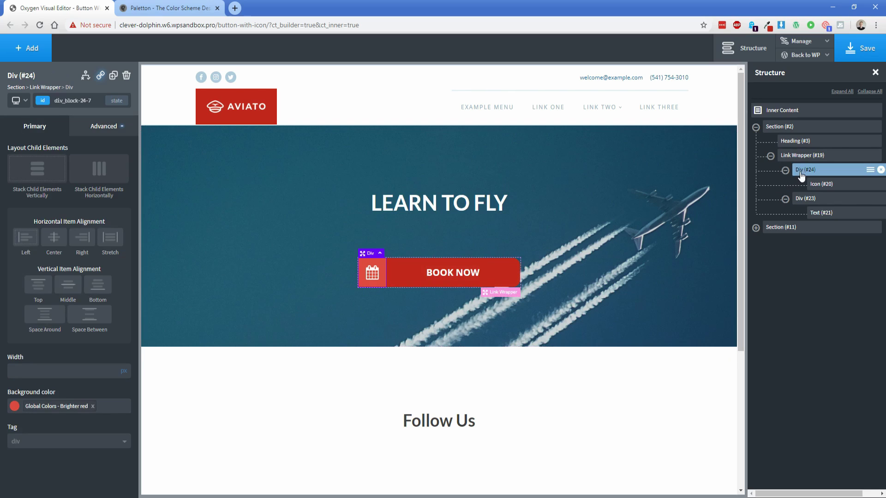
left_click(104, 126)
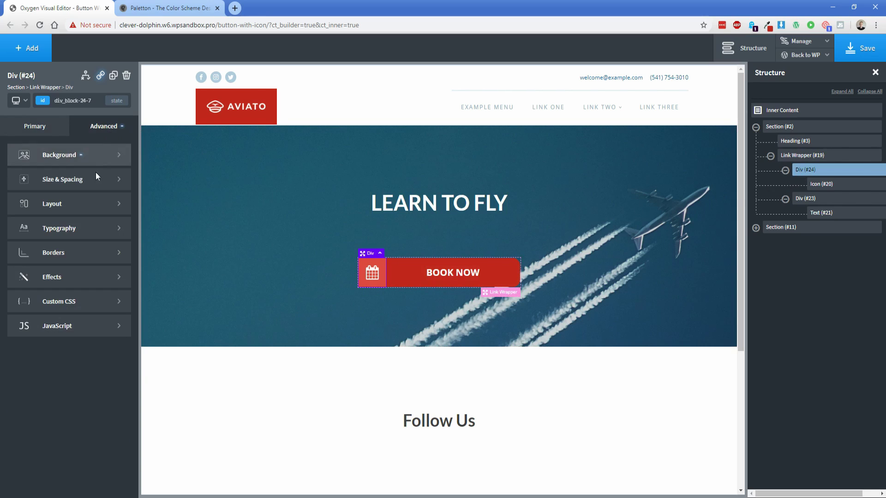
left_click(77, 257)
left_click(26, 327)
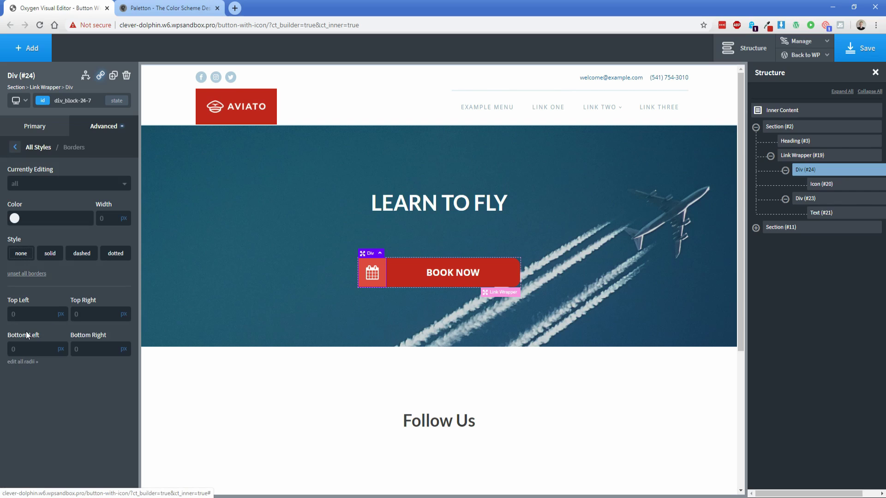
type("15")
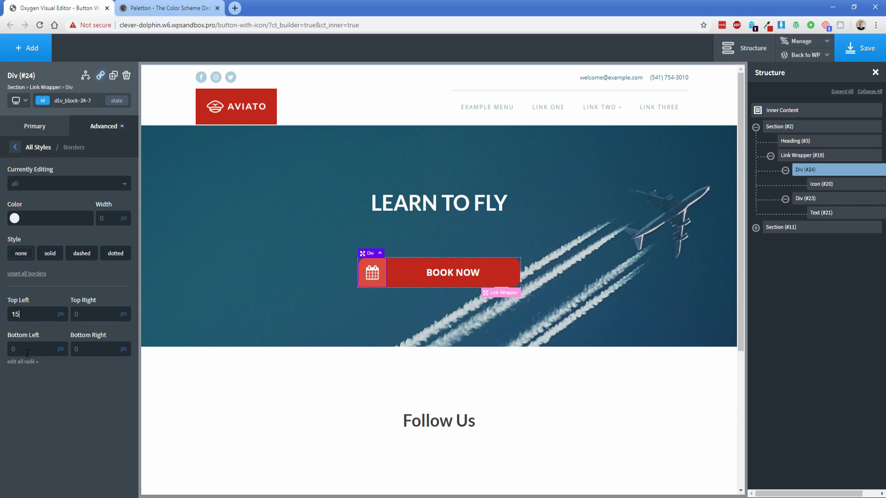
left_click(243, 297)
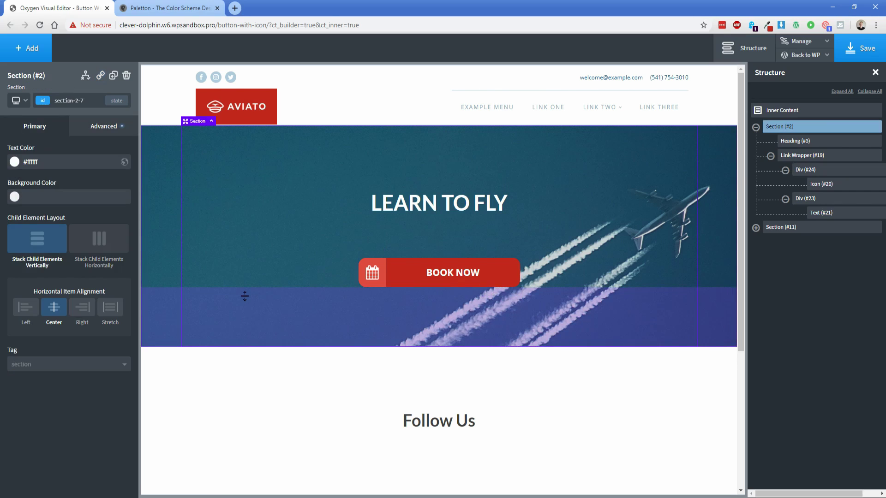
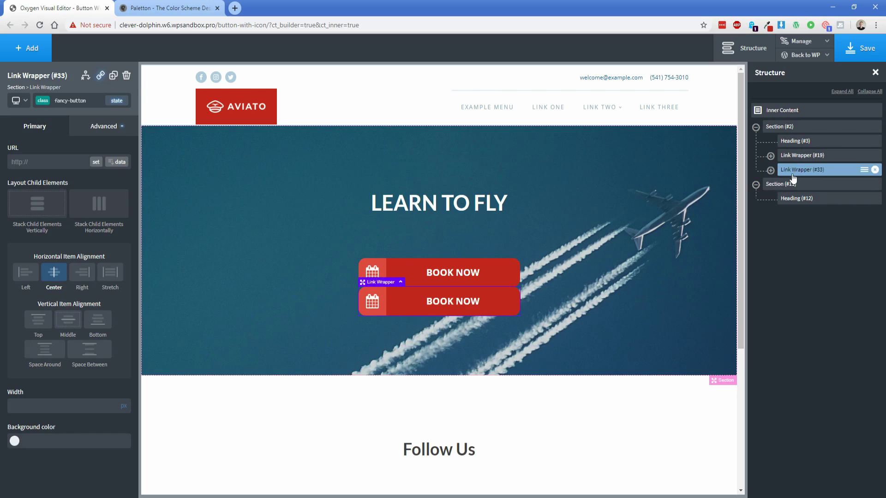
Move the duplicated Book Now link wrapper into the Follow Us section, directly below its heading
left_click_drag(794, 170, 796, 190)
left_click(802, 199)
left_click(795, 199)
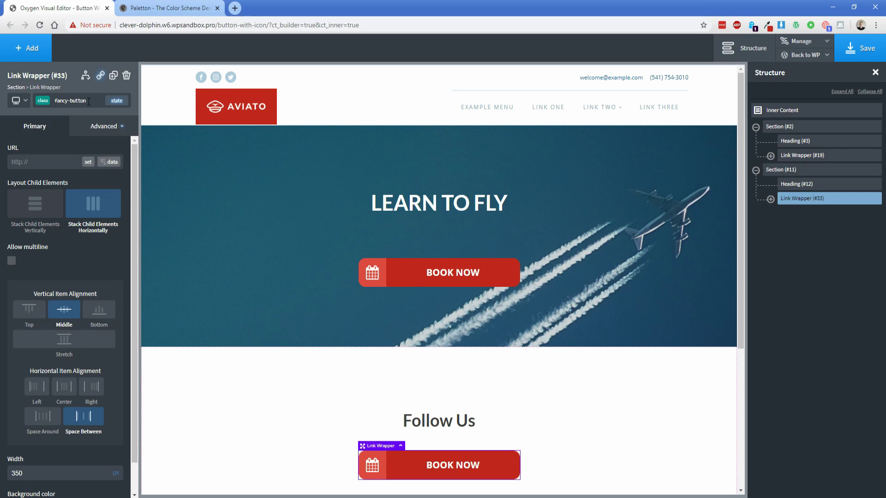
Add the new class fancy-button-blue to the link wrapper in the Follow Us section
left_click(41, 103)
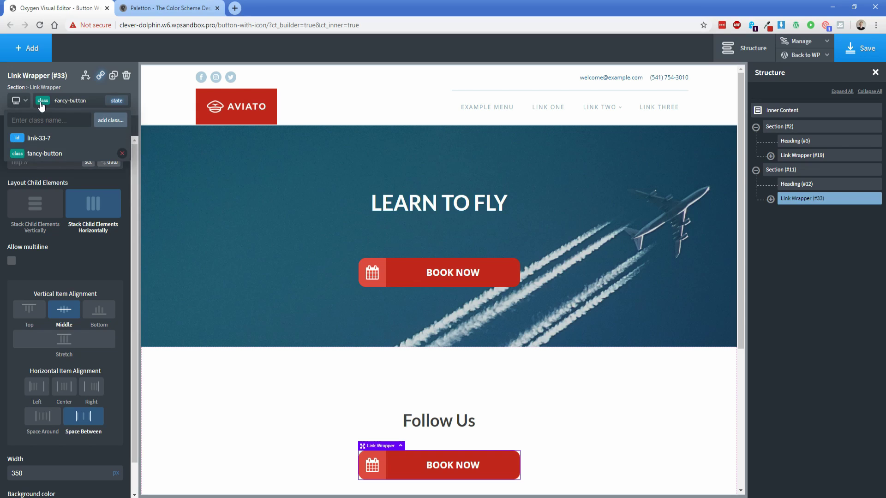
type("fancy-button-blue")
key("Return")
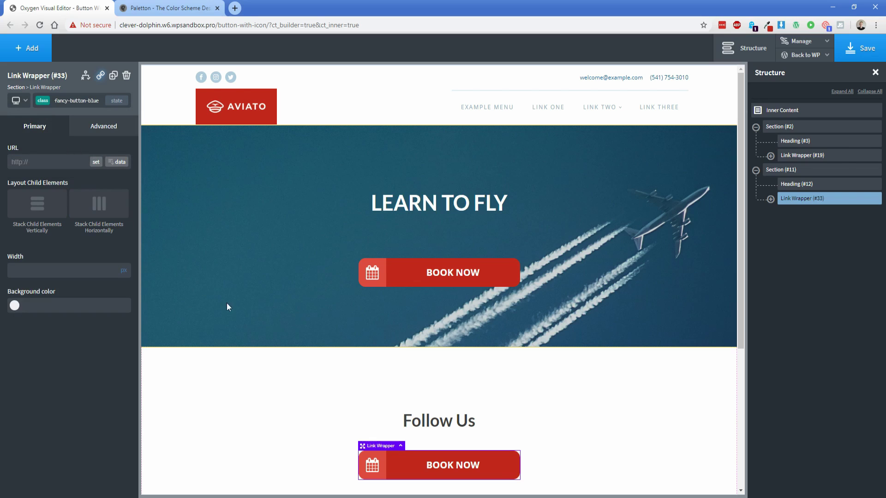
Take the blue from the Eye Dropper palette and set the fancy-button-blue class's background color to #3c5a9a
scroll(226, 302, "down", 5)
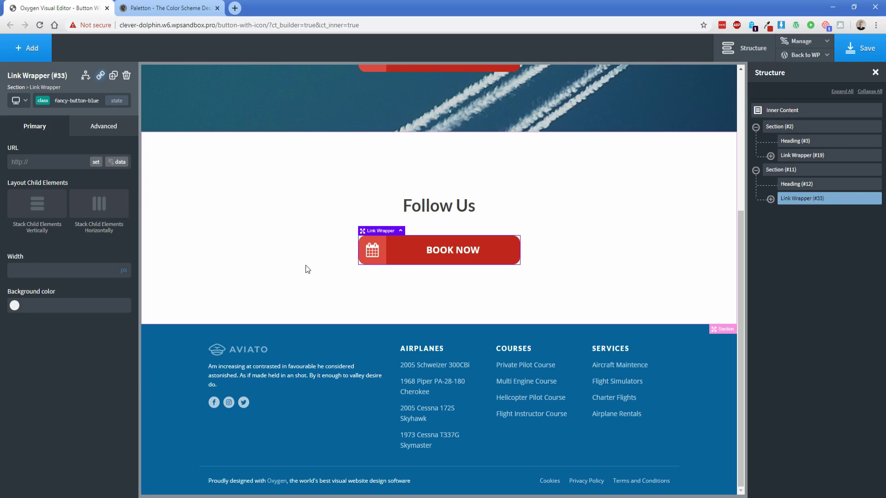
left_click(767, 25)
left_click(538, 94)
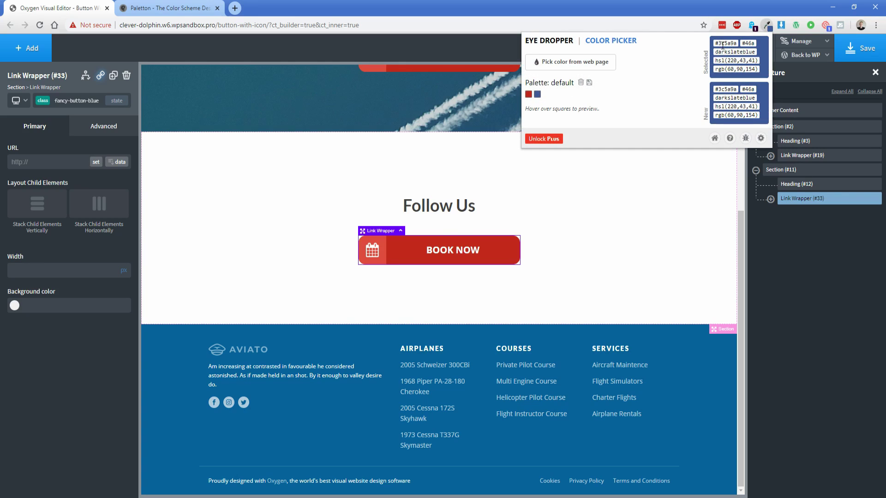
left_click(41, 307)
type("3c5a9a")
left_click(23, 306)
type("#")
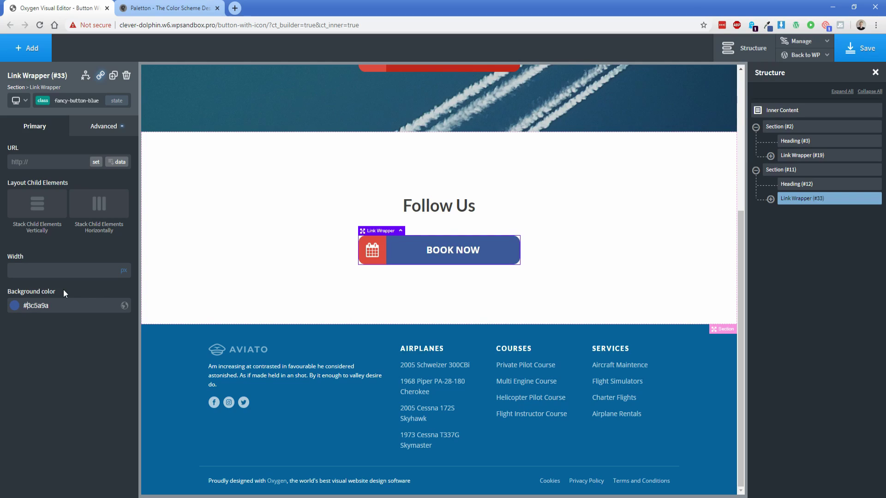
Copy the button's blue background color and apply 3C5A9A as the base color in Paletton
left_click_drag(51, 306, 22, 306)
key("ctrl+c")
left_click(153, 6)
left_click(249, 395)
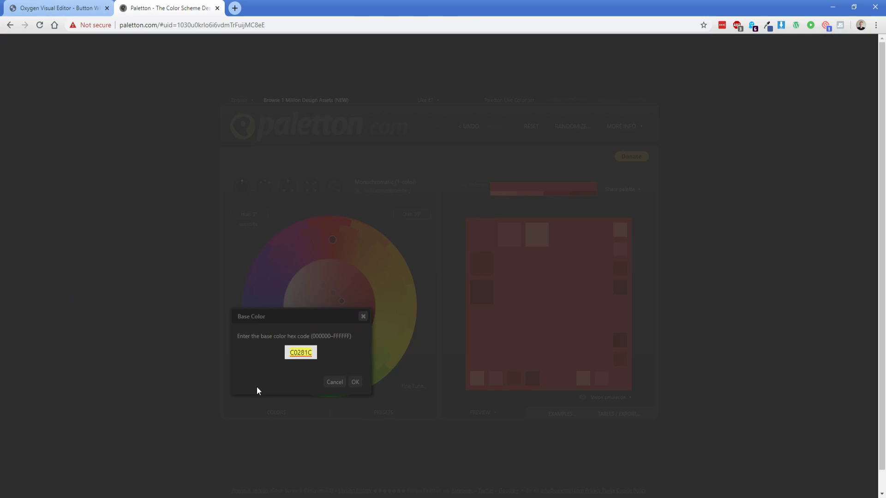
key("ctrl+v")
left_click(355, 383)
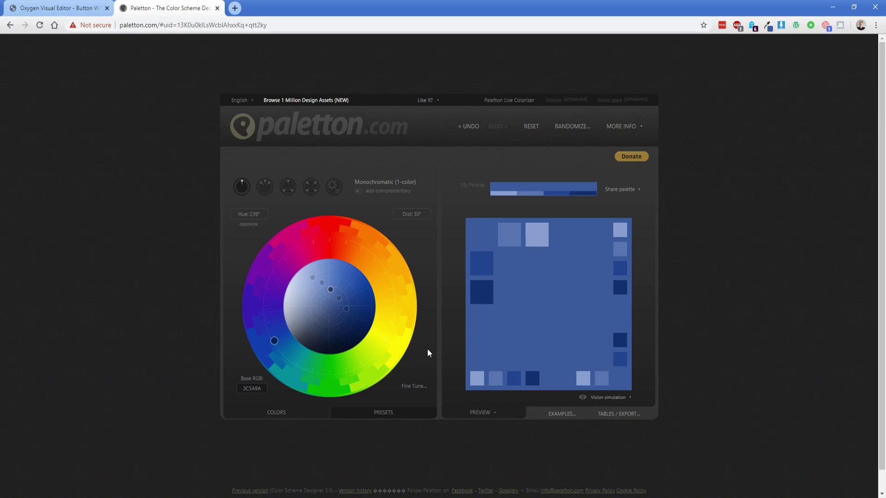
Copy the lighter blue shade 5974AF from the palette and set it as the blue button's icon div background in the Oxygen editor
left_click(508, 240)
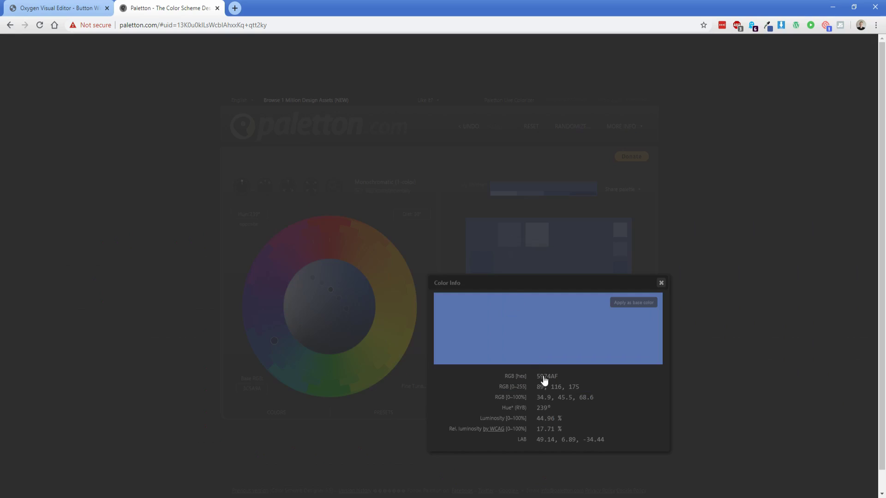
left_click(545, 377)
key("ctrl+c")
key("ctrl+shift+Tab")
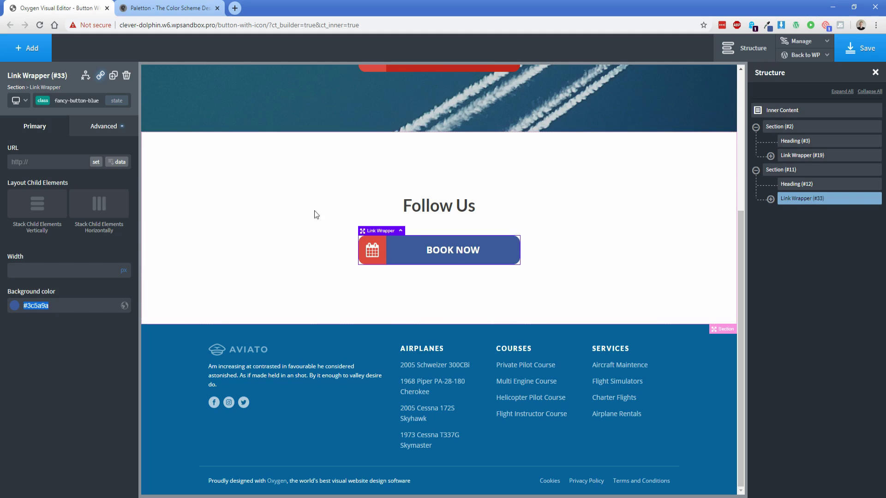
left_click(770, 198)
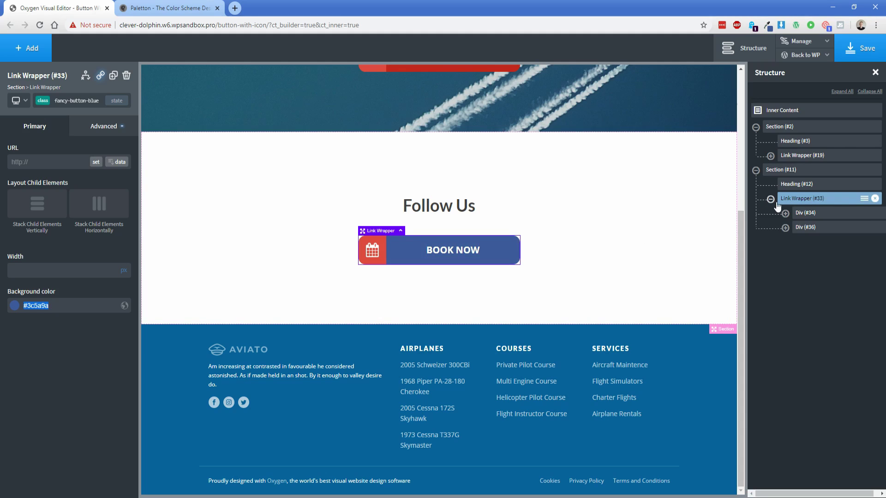
left_click(805, 213)
left_click(93, 405)
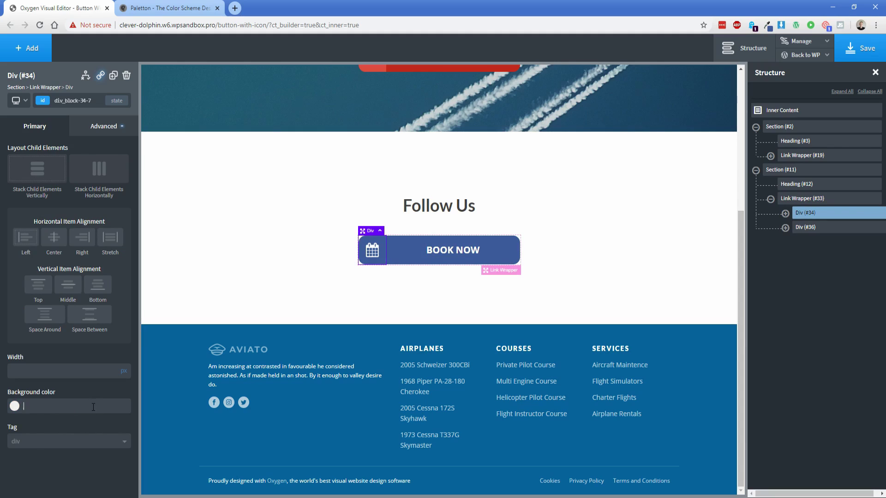
left_click(28, 408)
key("ctrl+v")
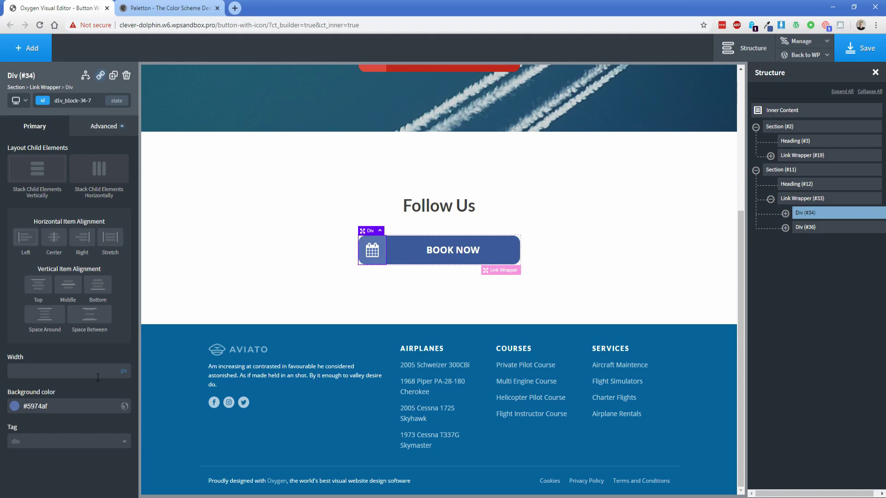
Set the fancy-button-blue class's hover background color to #5974af and return the class to its original state
left_click(804, 199)
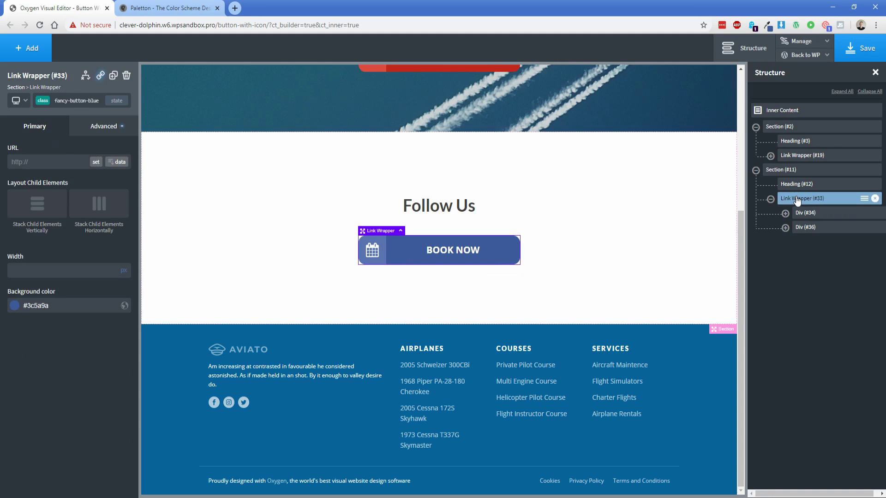
left_click(115, 100)
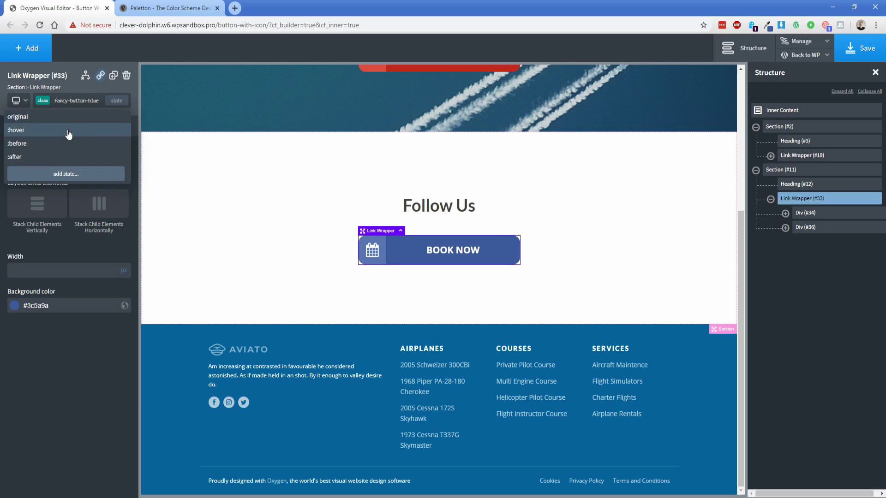
left_click(67, 134)
left_click(24, 309)
key("ctrl+v")
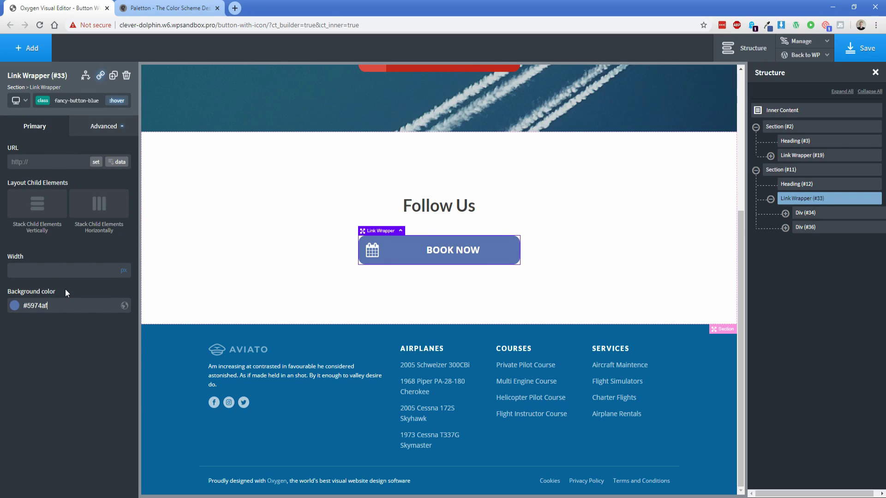
left_click(117, 100)
left_click(28, 115)
Replace the blue button's calendar icon with the plain Facebook "f" icon from Font Awesome
left_click(373, 257)
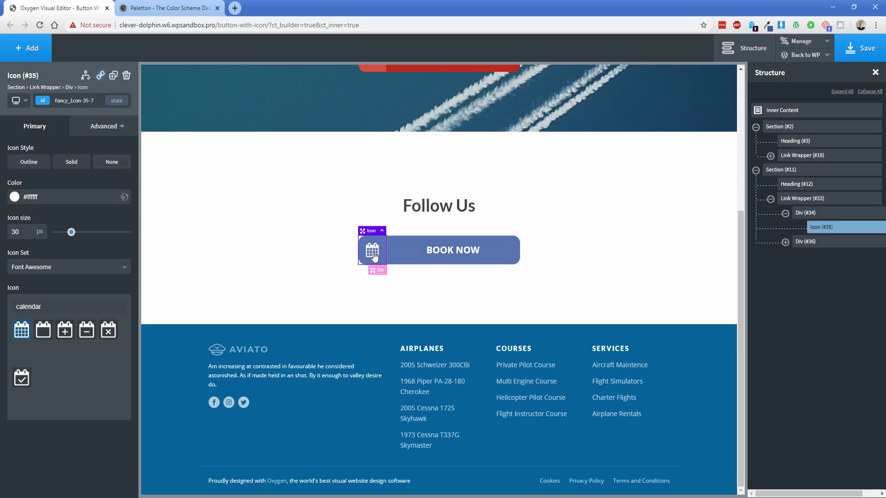
left_click(72, 307)
type("facebook")
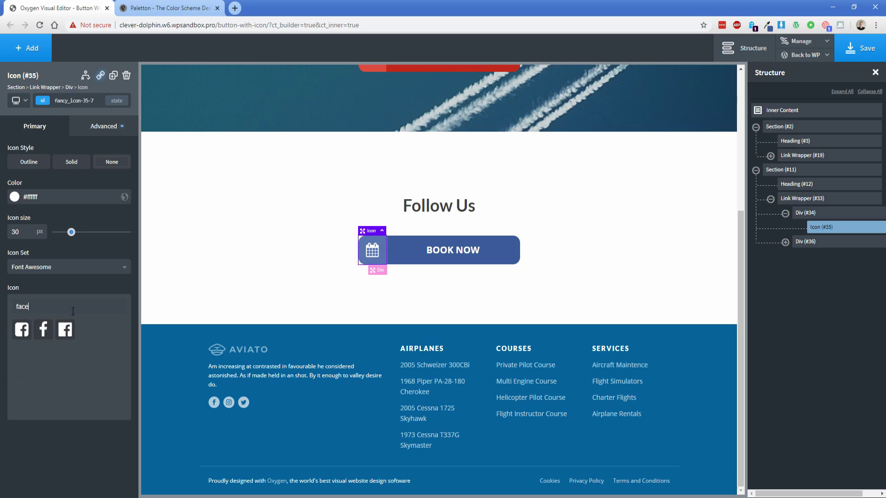
left_click(43, 332)
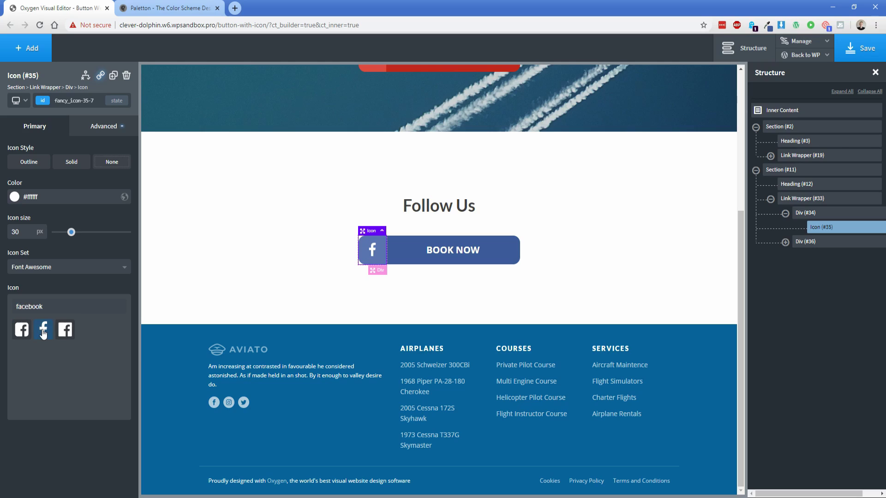
Change the blue button's label text to FACEBOOK
double_click(448, 253)
type("F")
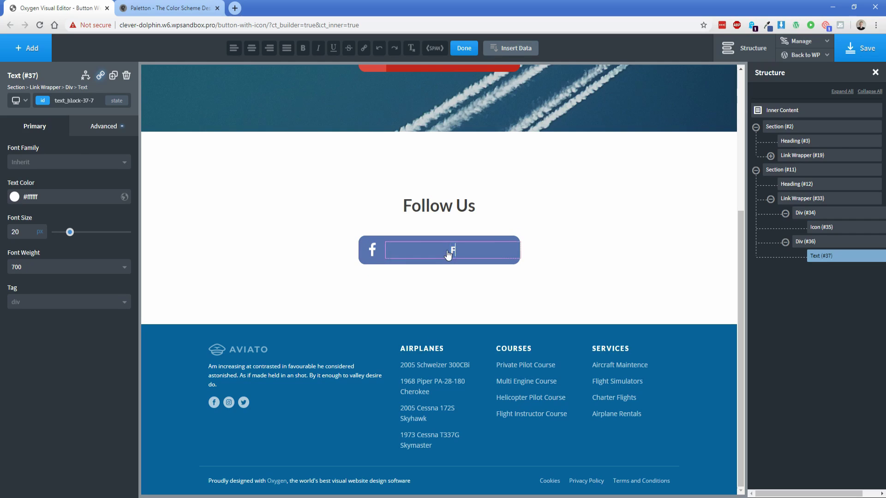
type("ACEBOOK")
left_click(391, 260)
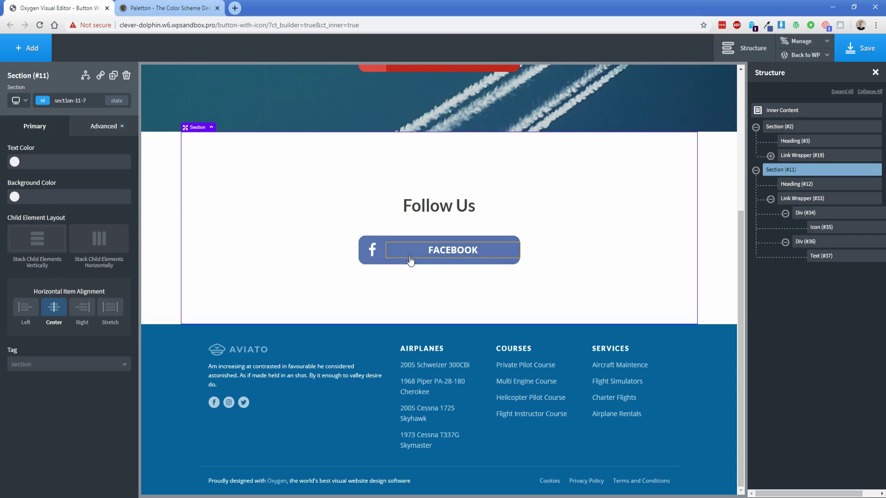
Set the box shadow color of the fancy-button-blue class's hover state to black at 25% opacity, rgba(0,0,0,0.25)
left_click(798, 203)
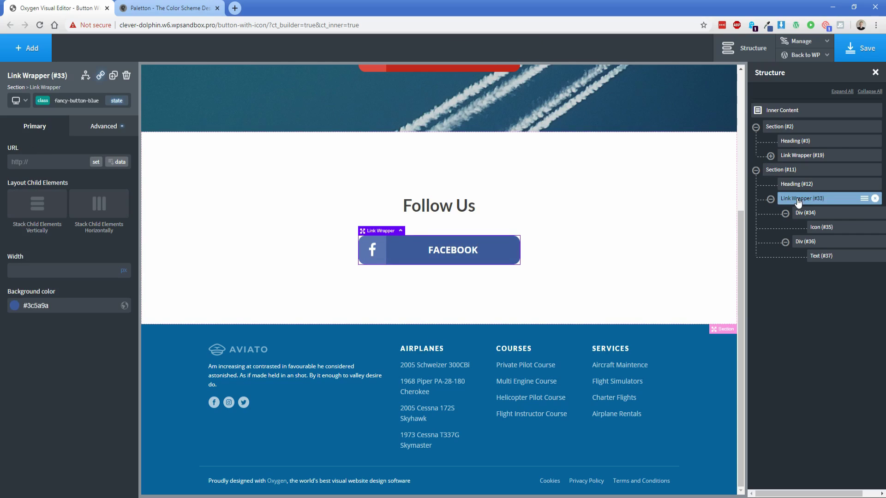
left_click(117, 101)
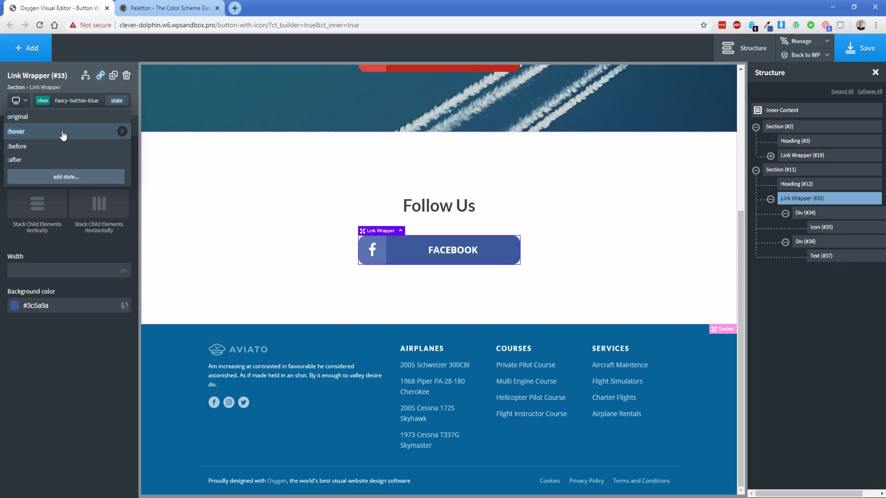
left_click(76, 139)
left_click(103, 128)
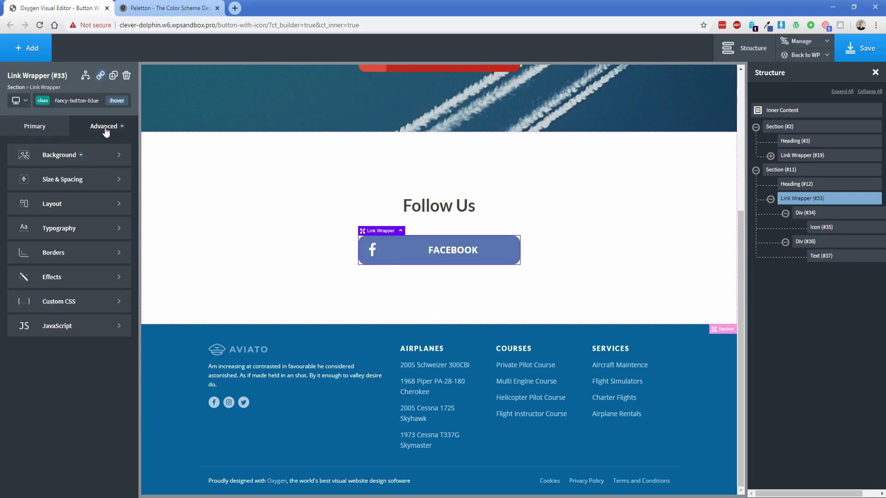
left_click(72, 286)
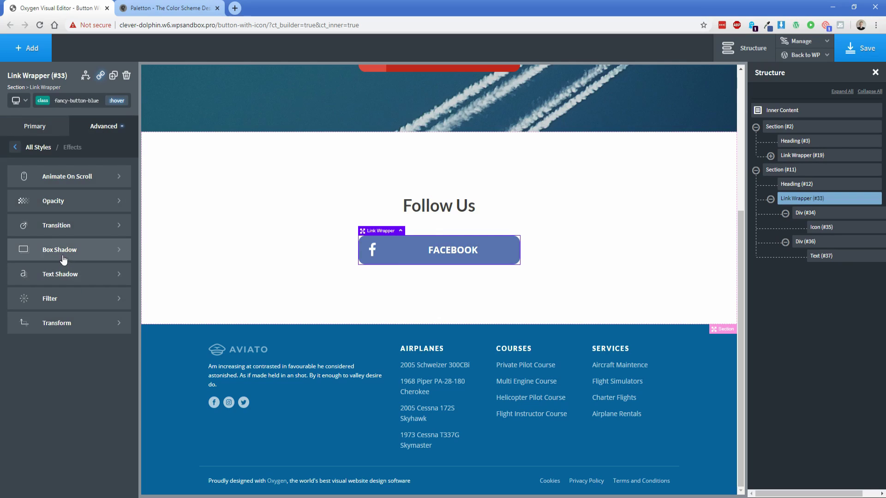
left_click(64, 257)
left_click(15, 211)
left_click_drag(32, 268, 36, 301)
left_click(43, 301)
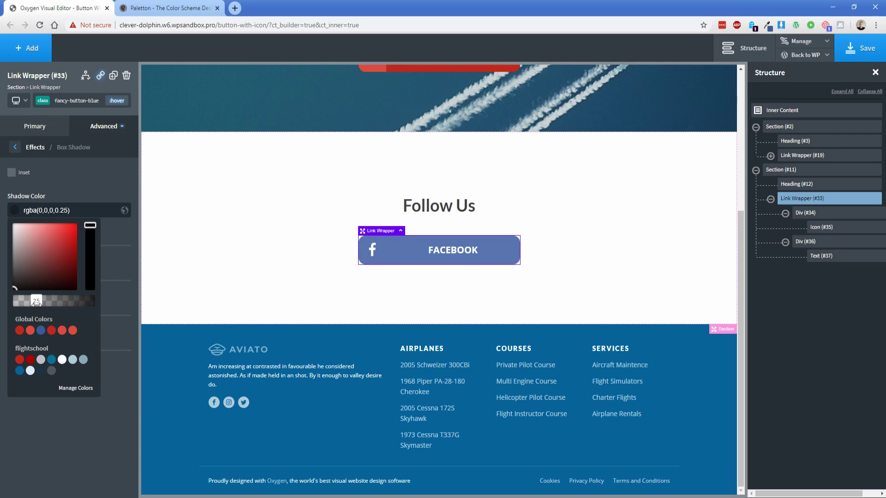
left_click(86, 189)
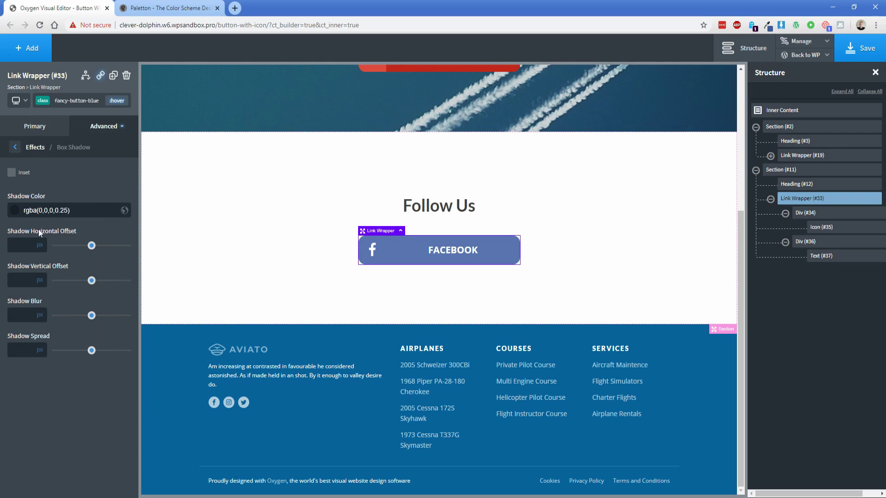
Set the hover shadow to 0 px horizontal offset, 10 px vertical offset, 20 px blur and 0 spread, and return the class to its original state
left_click(16, 249)
type("0")
key("Tab")
type("10")
key("Tab")
type("20")
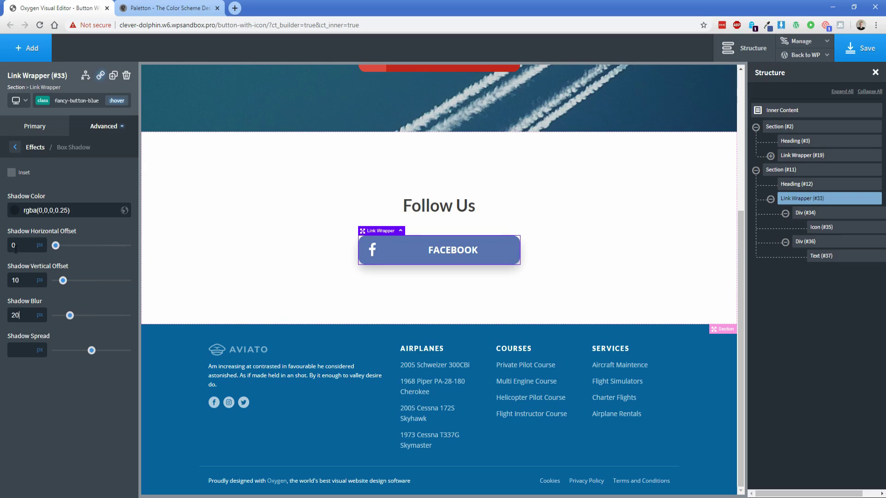
key("Tab")
type("0")
left_click(117, 100)
left_click(46, 166)
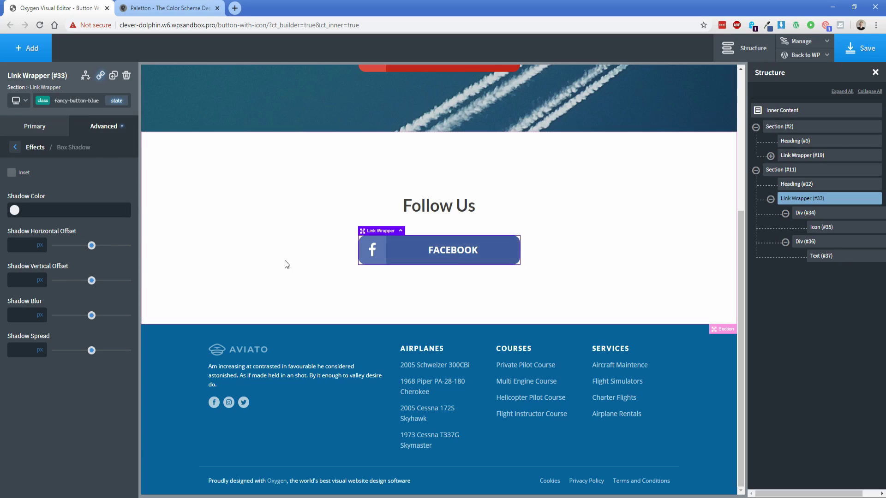
Switch the BOOK NOW link wrapper from its fancy-button class to its ID link-19-7, and select its calendar icon to check the icon's ID
left_click(291, 246)
scroll(292, 247, "up", 3)
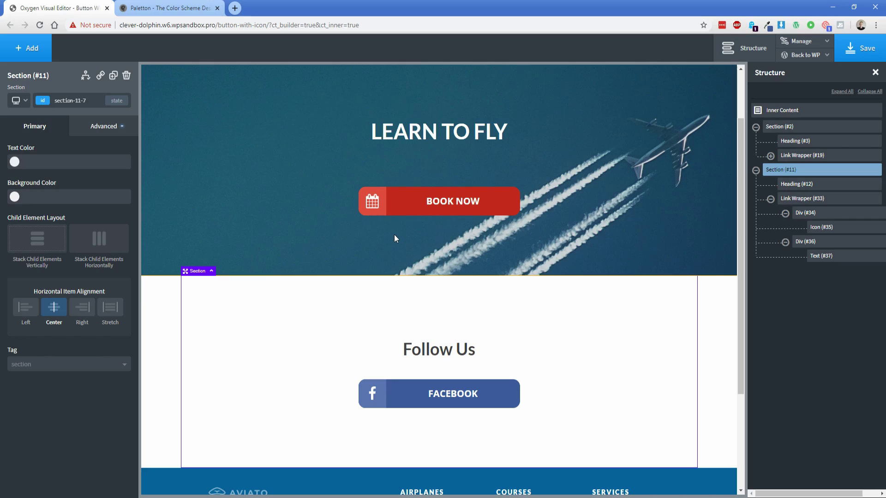
left_click(401, 209)
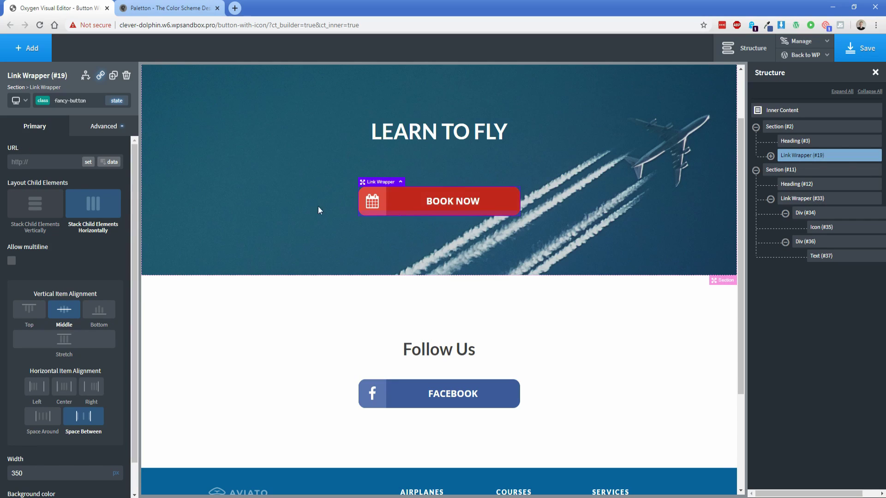
left_click(41, 103)
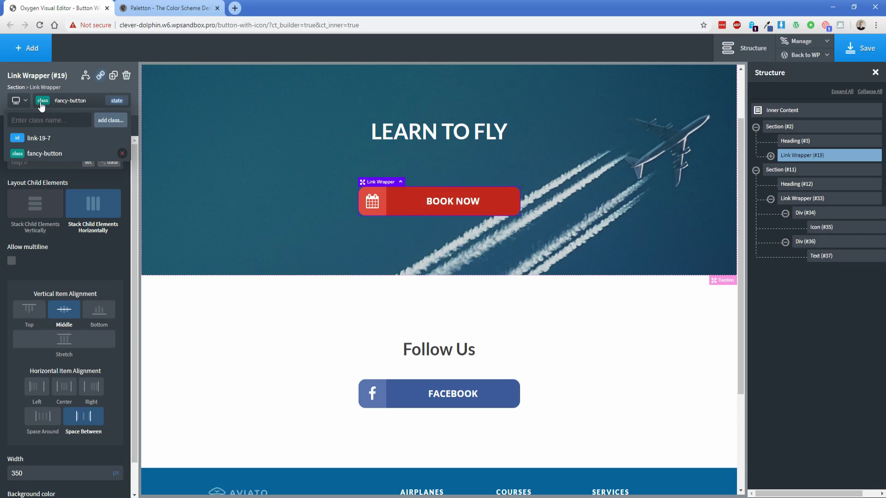
left_click(42, 139)
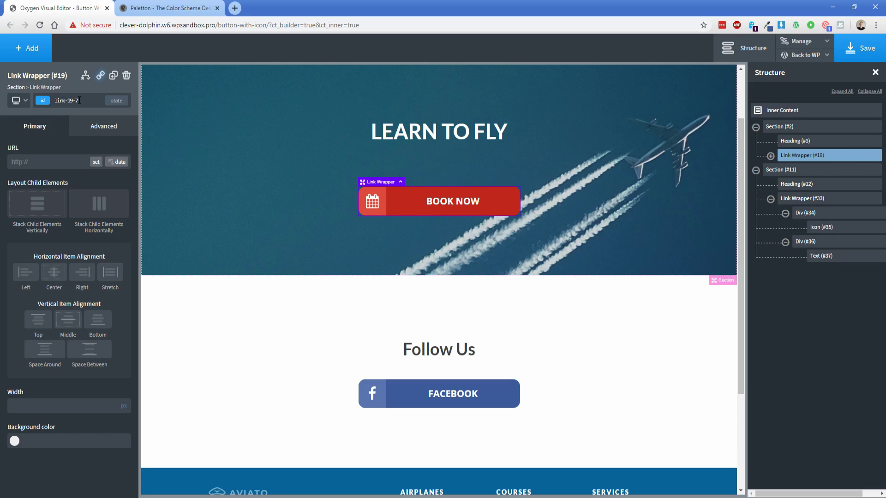
left_click(375, 208)
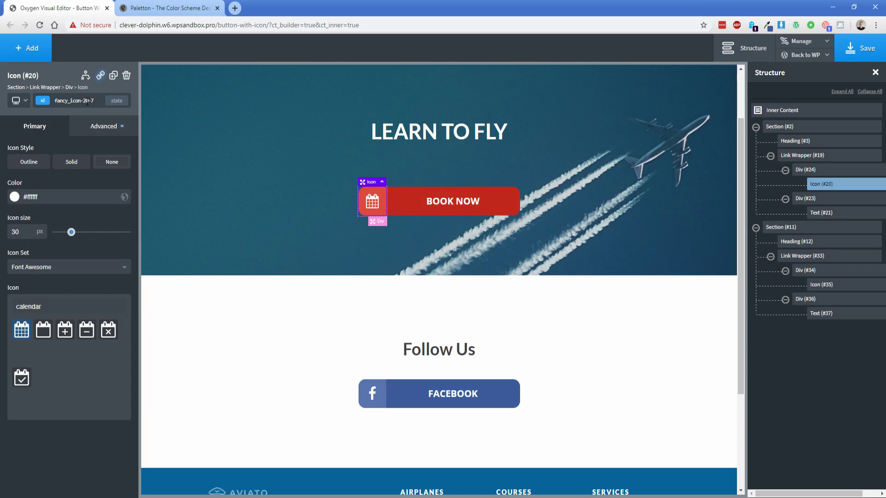
Add a new stylesheet named customcss
mouse_move(798, 51)
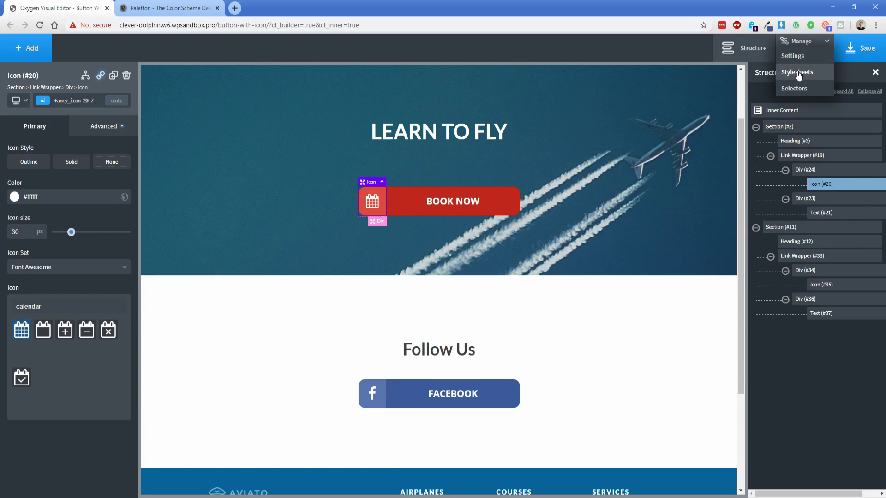
left_click(797, 71)
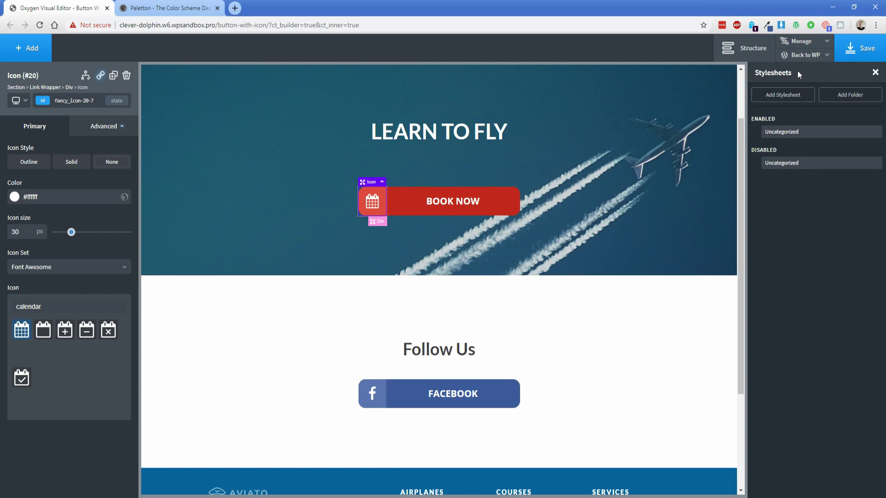
left_click(780, 97)
type("customcss")
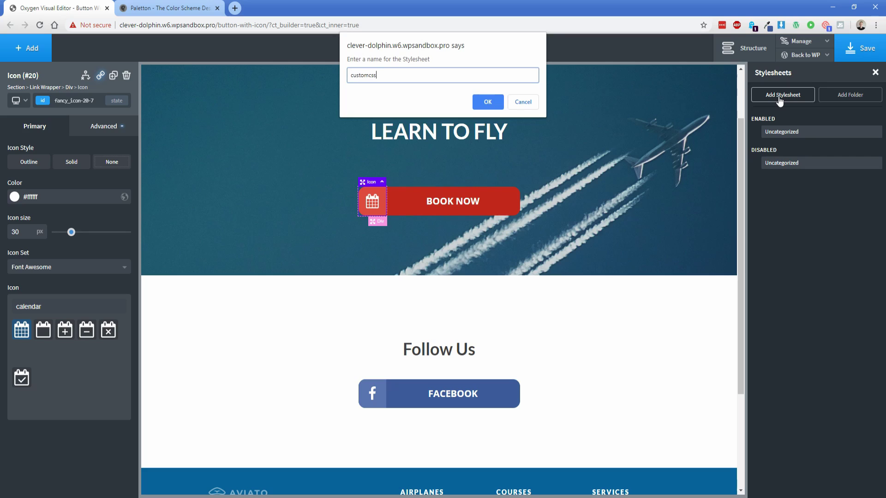
key("Return")
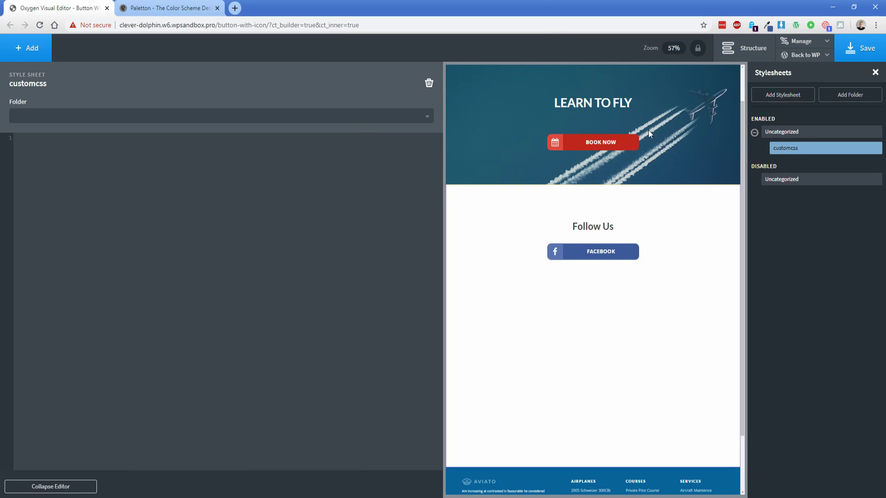
Copy the BOOK NOW link wrapper's ID, link-19-7, into the customcss stylesheet
left_click(570, 141)
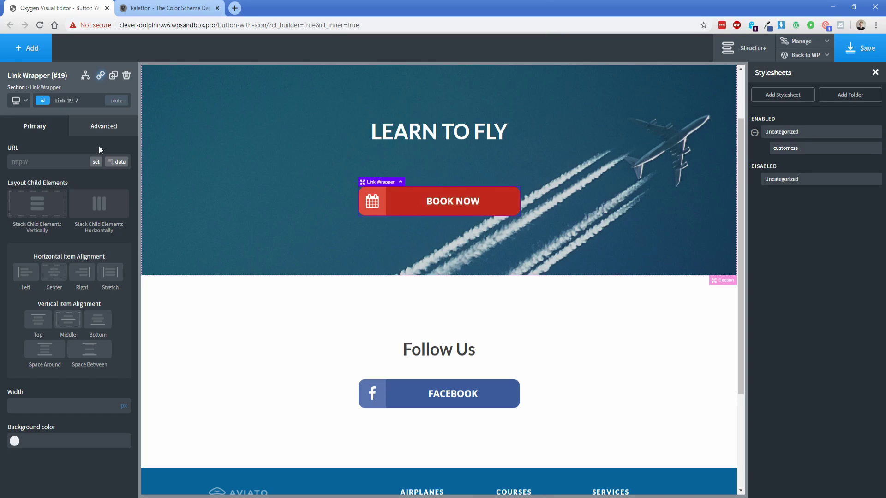
left_click(69, 103)
key("ctrl+a")
key("ctrl+c")
left_click(799, 149)
key("ctrl+v")
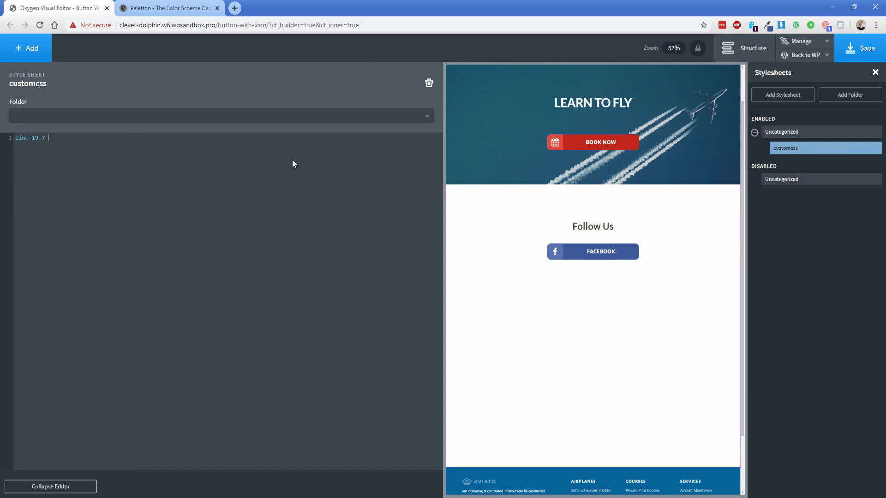
Add the calendar icon's ID to customcss and complete the selector as #link-19-7:hover #fancy_icon-20-7 with an opening brace
left_click(553, 143)
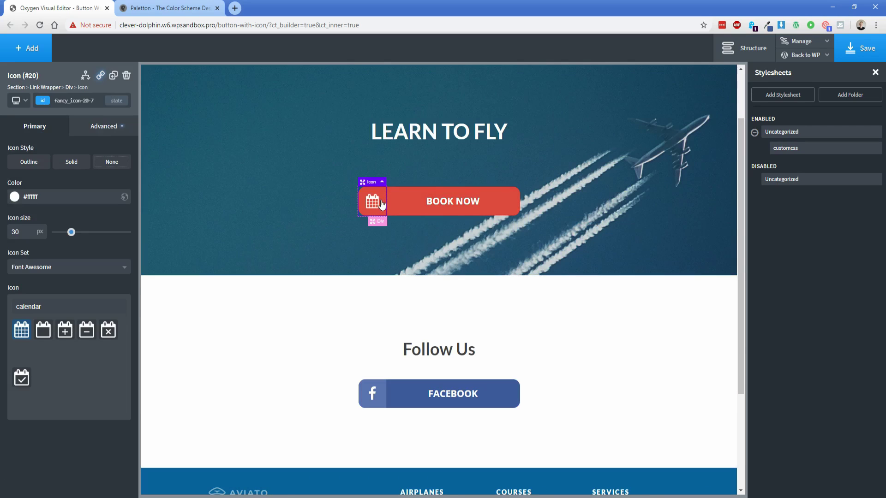
left_click(83, 102)
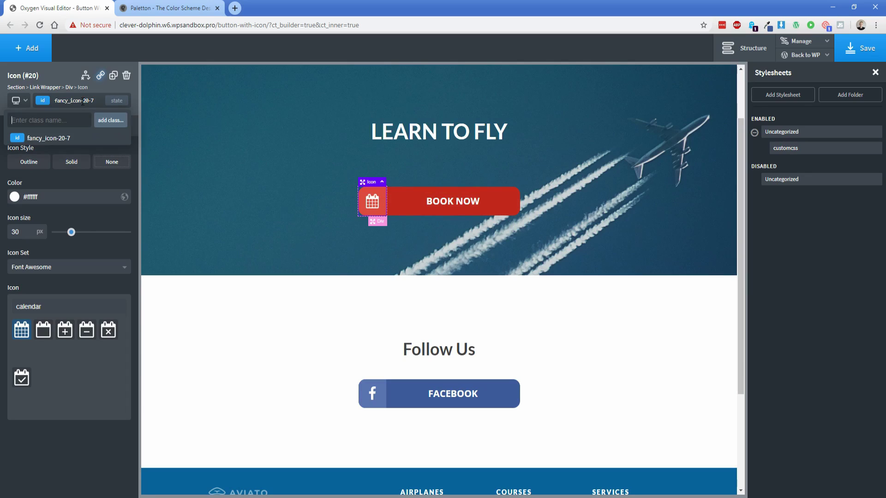
left_click(784, 149)
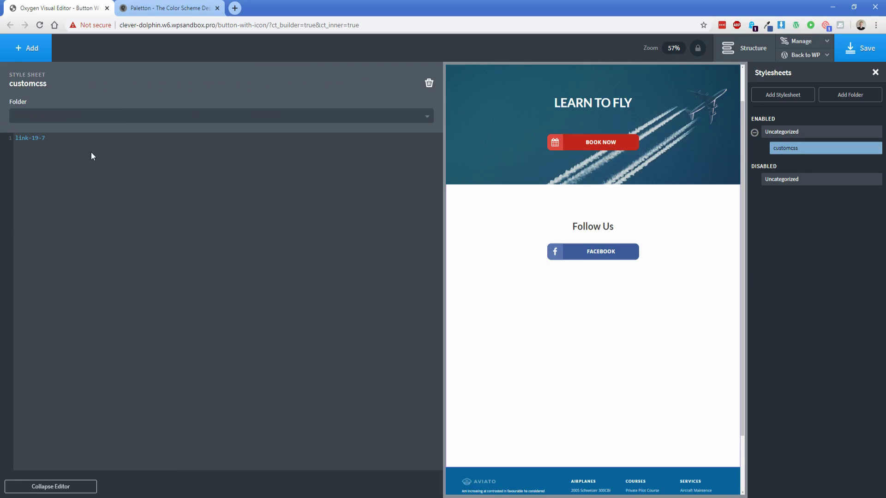
type("fancy_icon-20-7")
type("#")
type(":hover")
left_click_drag(71, 138, 125, 138)
left_click(138, 137)
Add the declaration transform: rotate(360deg); to the icon's hover rule
type("transform: ro")
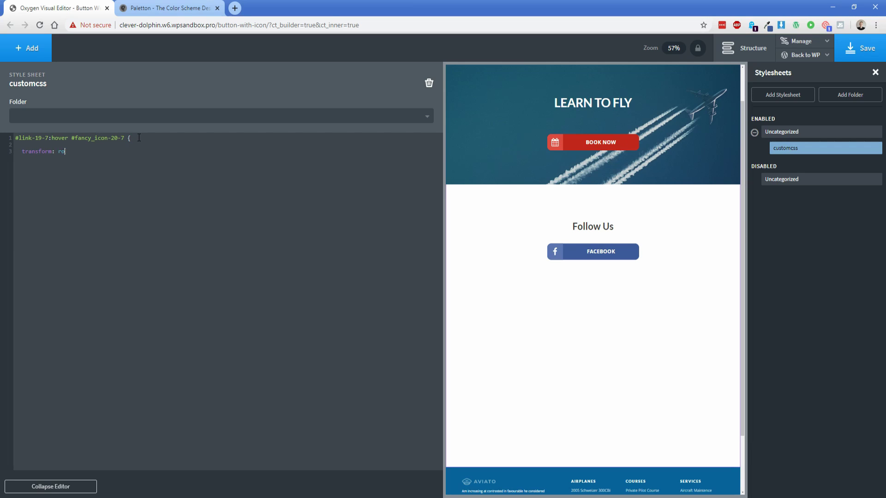
type("tate")
type("(360deg)")
Add transition-timing-function: ease-in-out; and transition-duration: 0.5s; to the icon's hover rule and close the rule
type("ansition-timi")
type("ng-functio")
type("n: ease-")
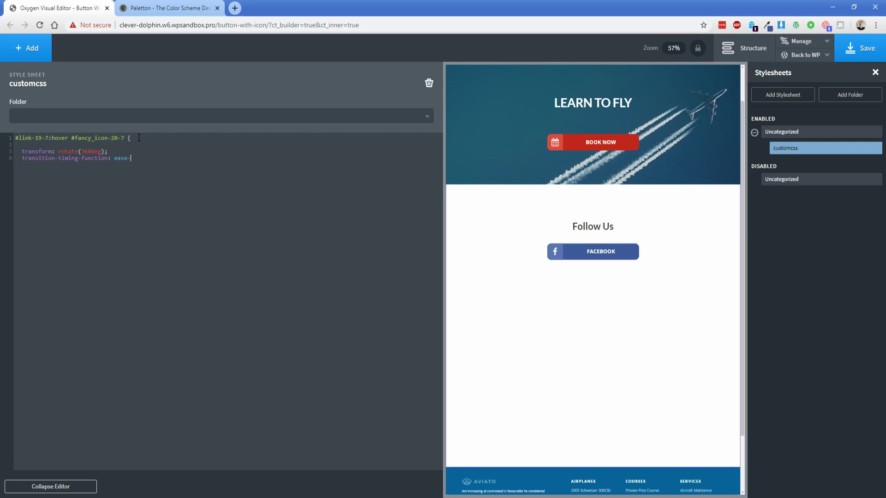
type("in-out   ;transition-duratyi")
key("BackSpace")
key("BackSpace")
type("ion: 0.5s;")
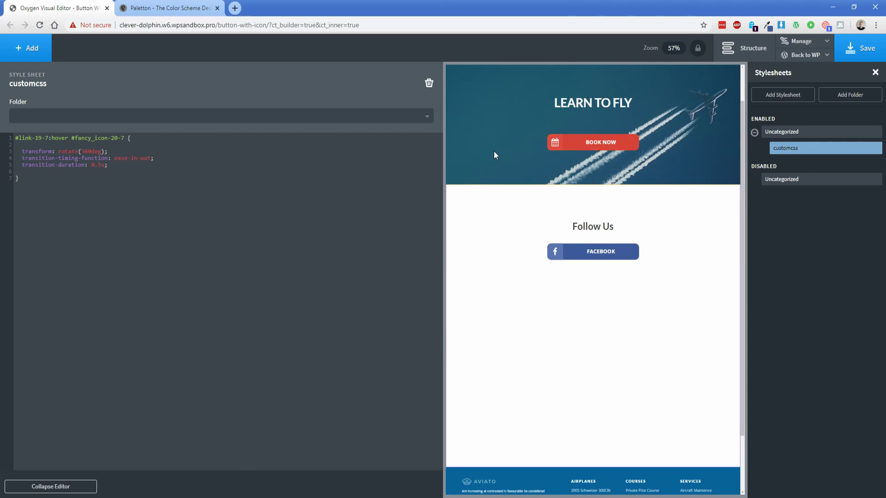
Save the page and open its frontend to check the BOOK NOW icon's hover rotation and the Facebook button
left_click(571, 173)
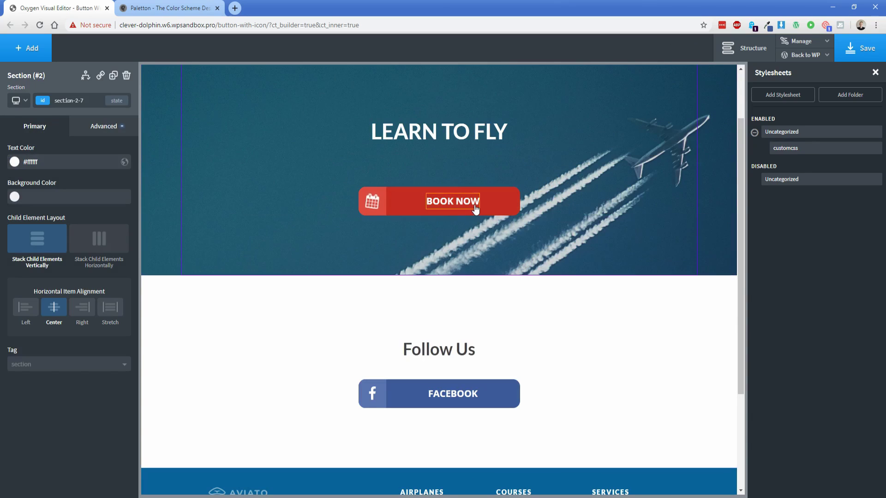
left_click(860, 53)
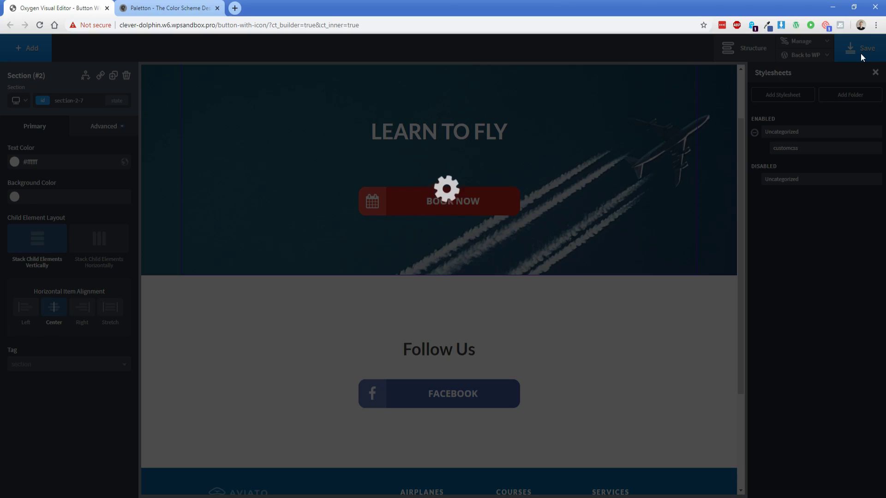
mouse_move(804, 55)
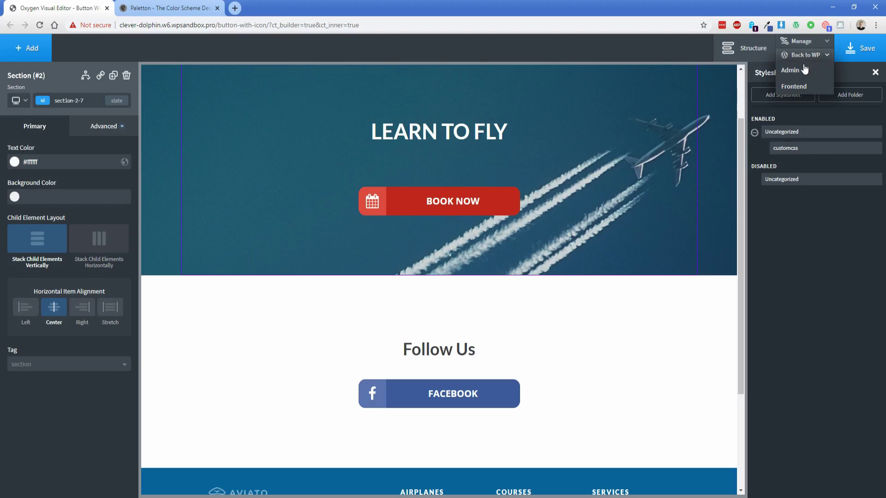
left_click(804, 86)
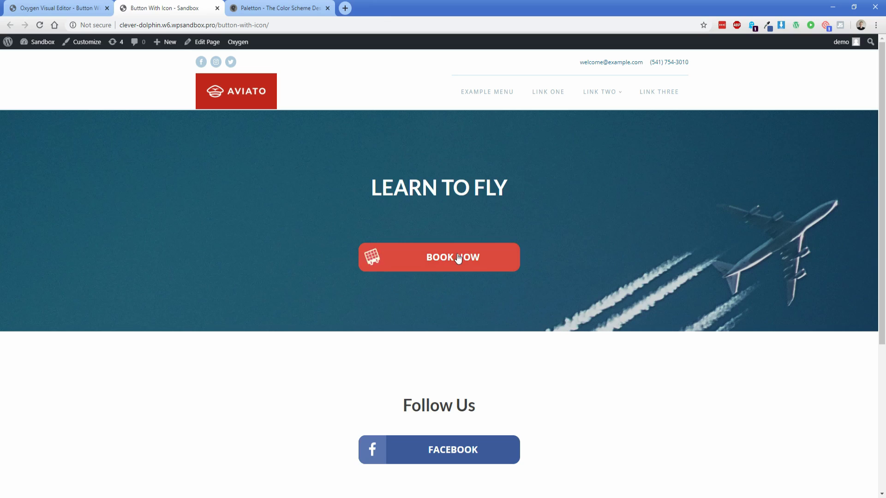
scroll(459, 256, "down", 1)
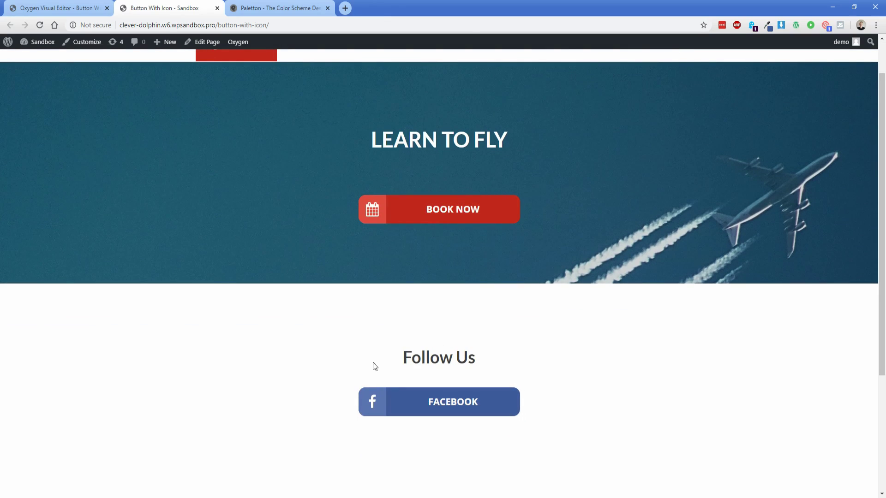
scroll(445, 308, "up", 1)
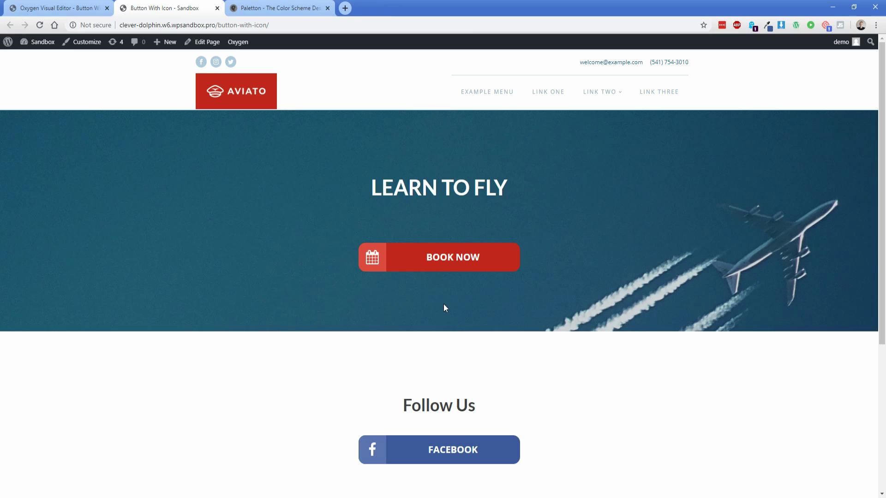